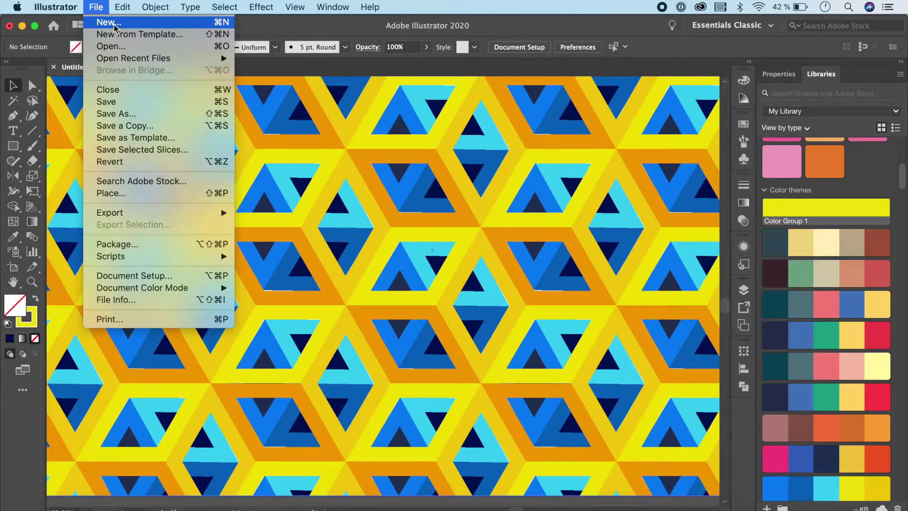
# Open the File menu to start a new document
pyautogui.click(108, 23)
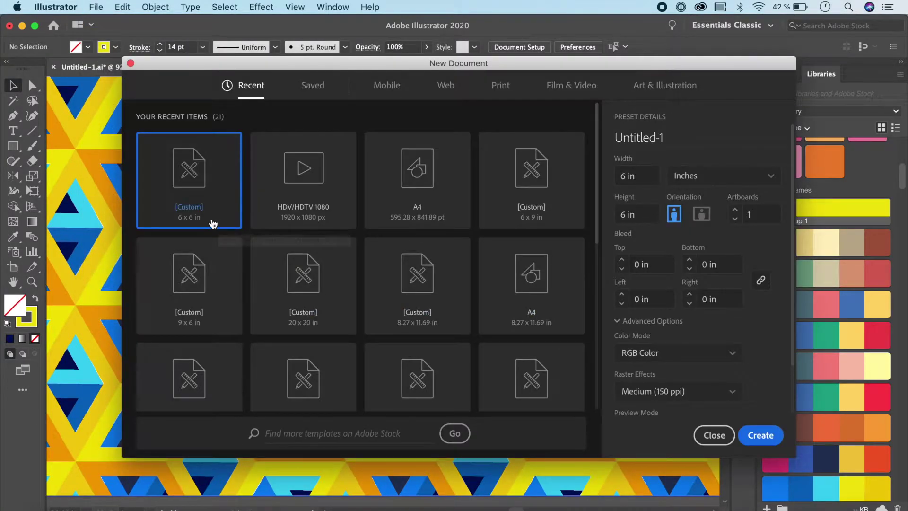
# Create a new 6 × 6 in custom document in RGB Color mode
pyautogui.click(642, 354)
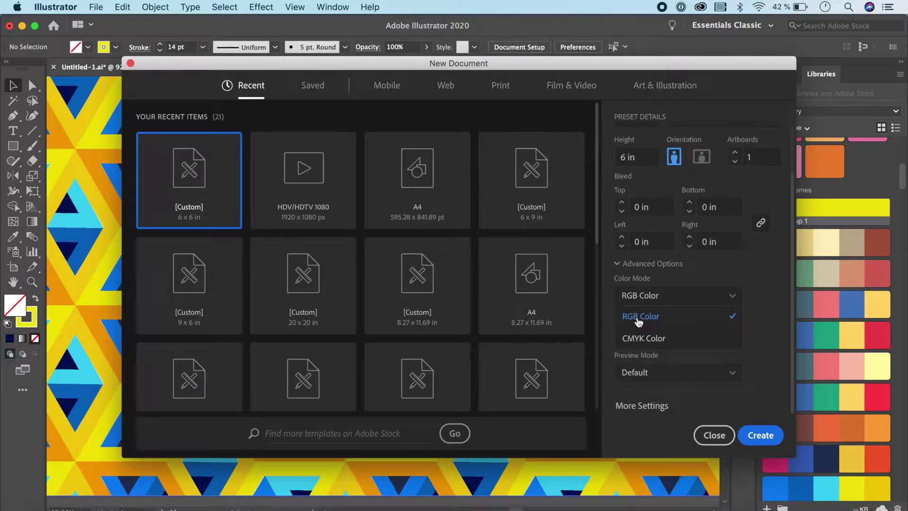
pyautogui.click(689, 319)
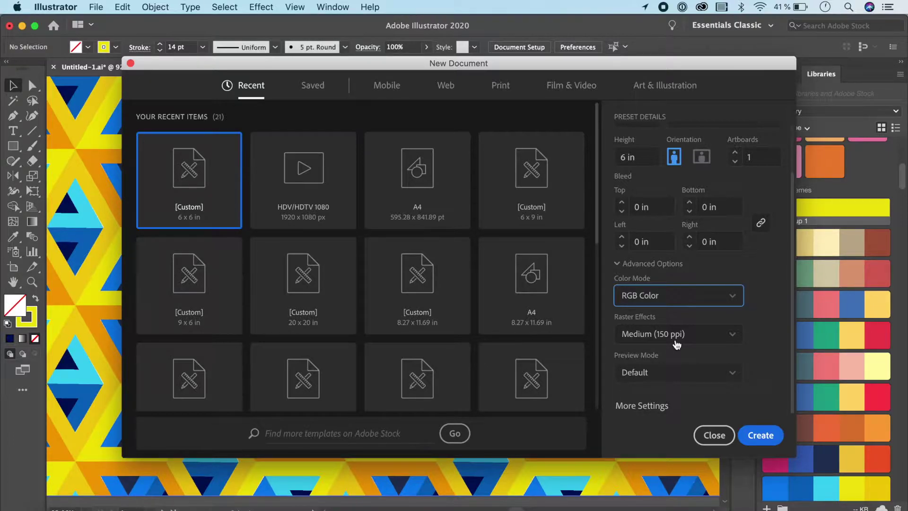
pyautogui.click(760, 435)
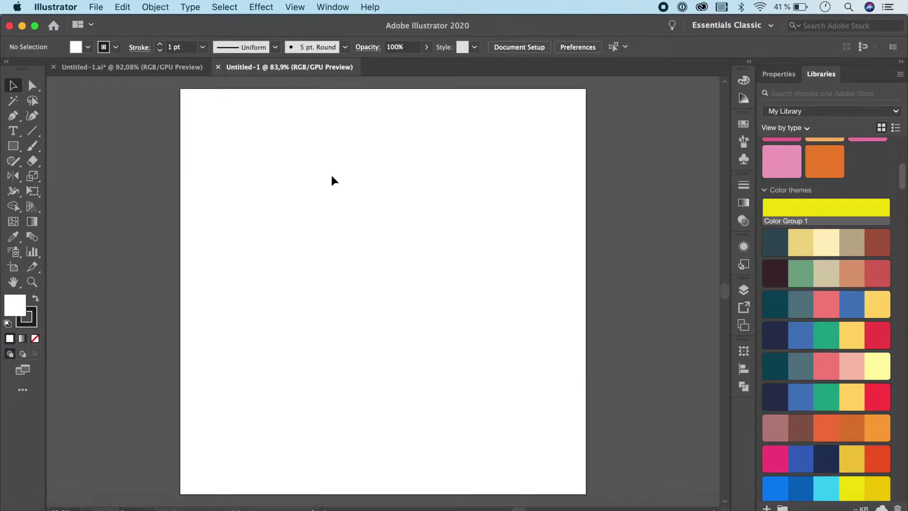
# Paste the seven copied colour squares beside the blank artboard, then undo once
pyautogui.press('super+v')
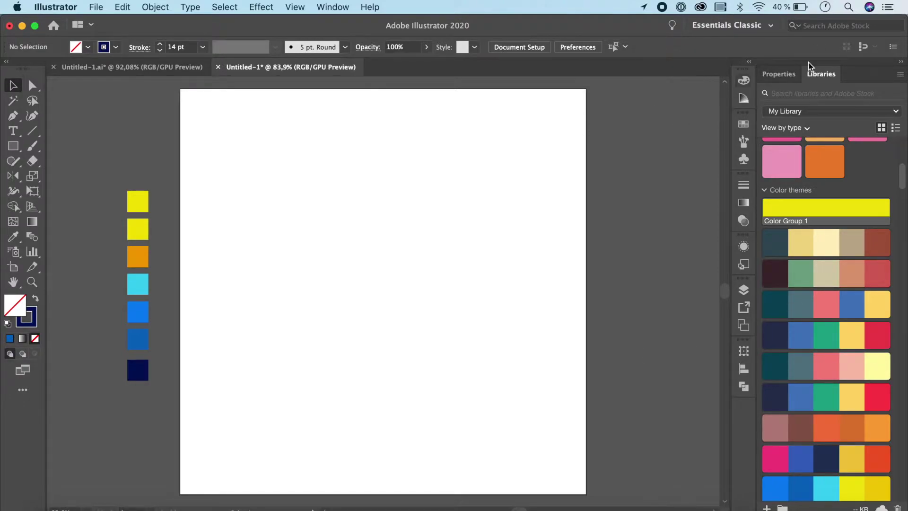
pyautogui.press('super+z')
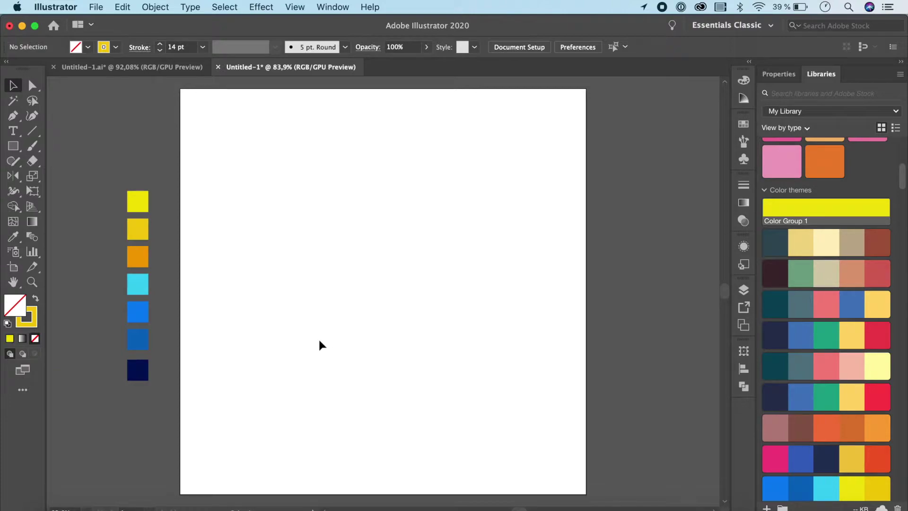
pyautogui.click(13, 146)
pyautogui.moveTo(196, 183); pyautogui.dragTo(220, 205)
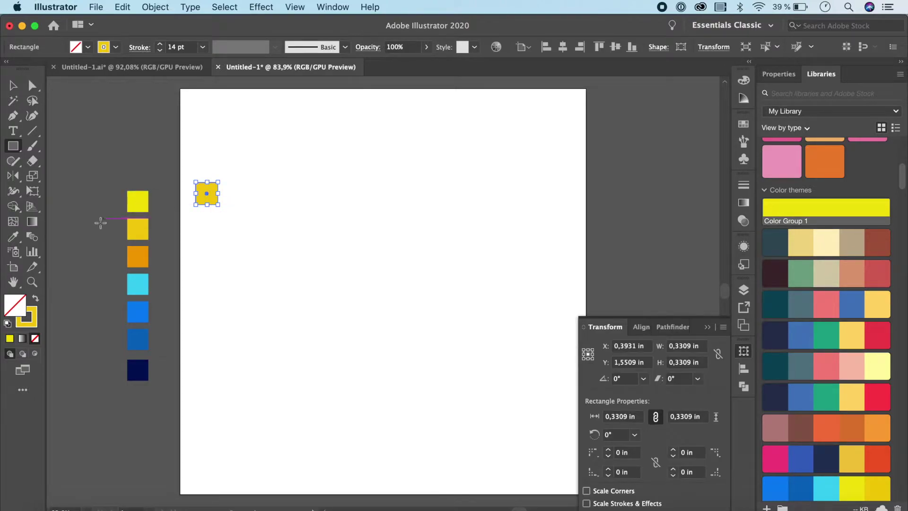
pyautogui.click(35, 301)
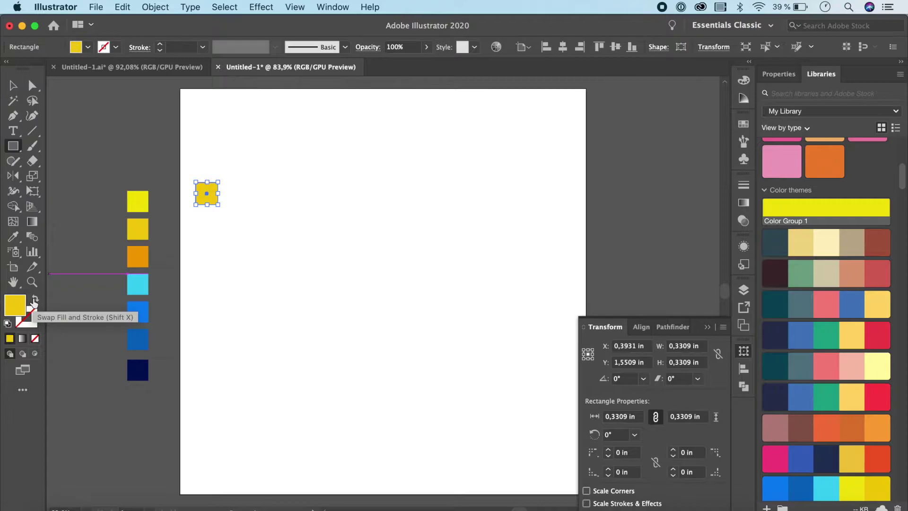
pyautogui.doubleClick(14, 307)
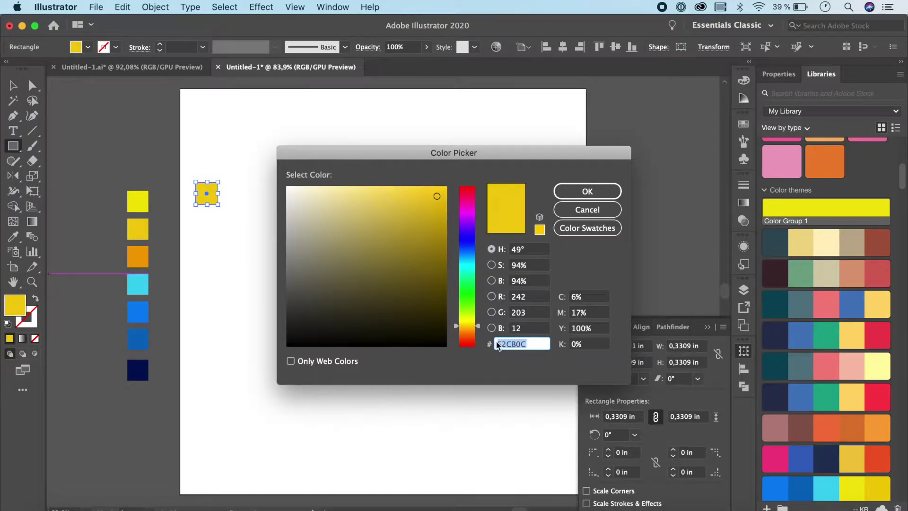
pyautogui.click(588, 191)
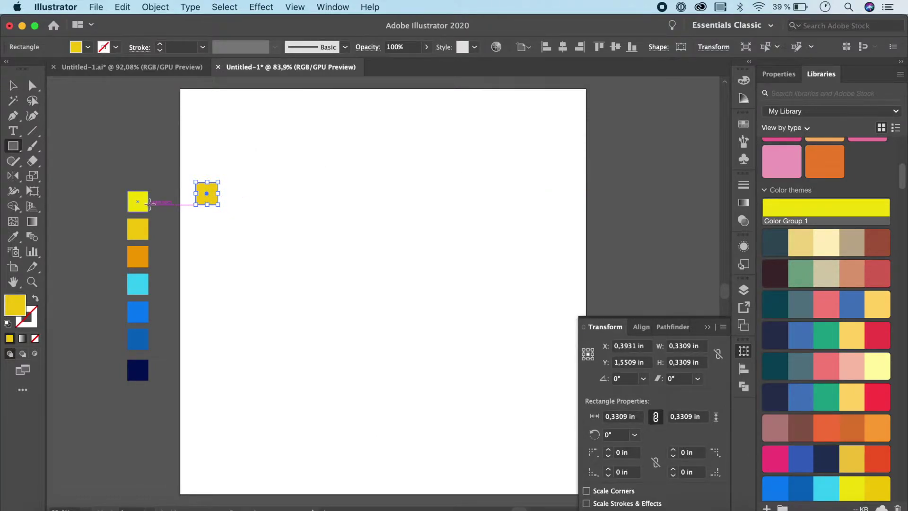
pyautogui.press('Delete')
pyautogui.click(196, 169)
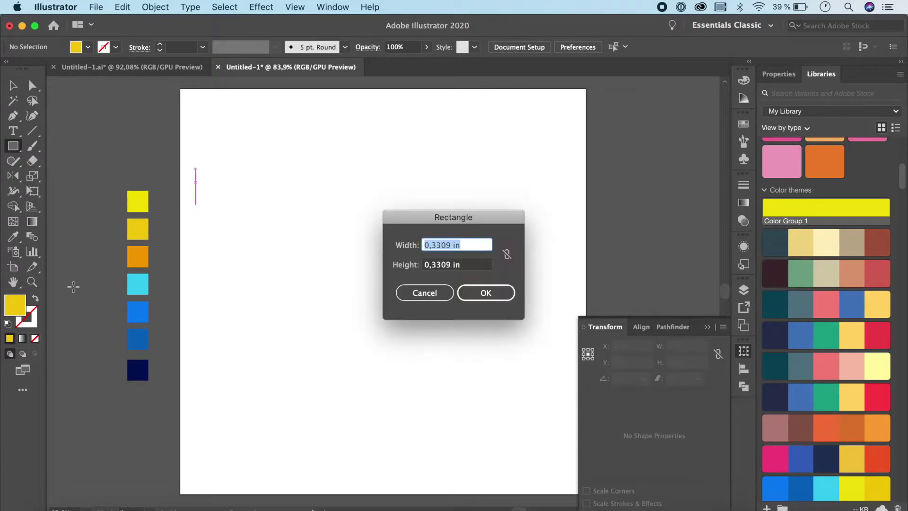
pyautogui.click(425, 293)
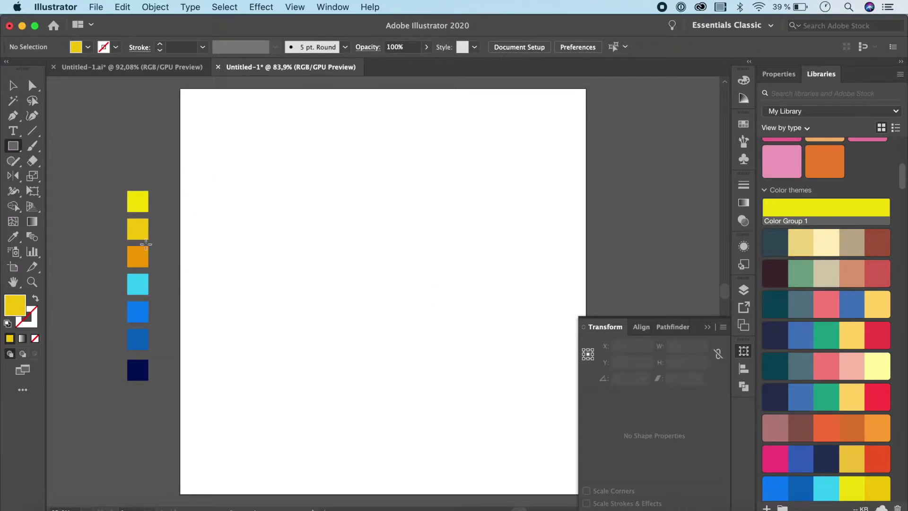
pyautogui.click(13, 85)
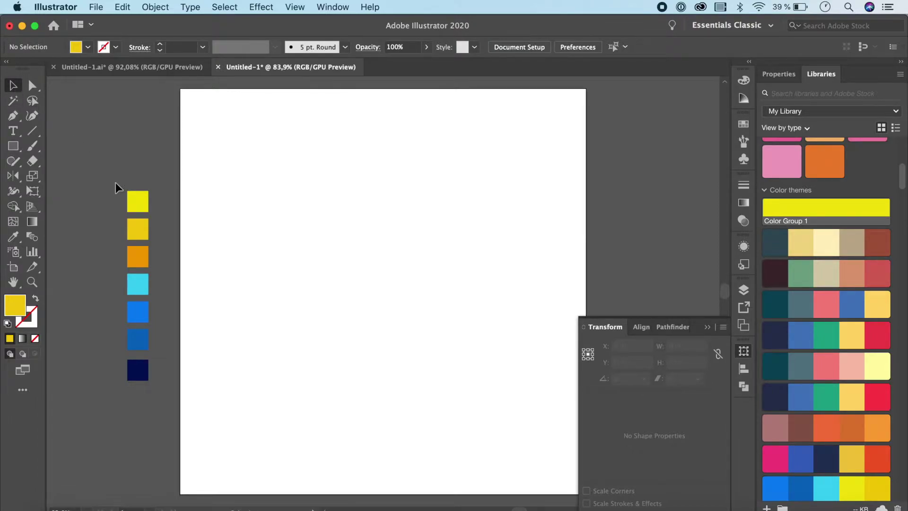
pyautogui.click(133, 211)
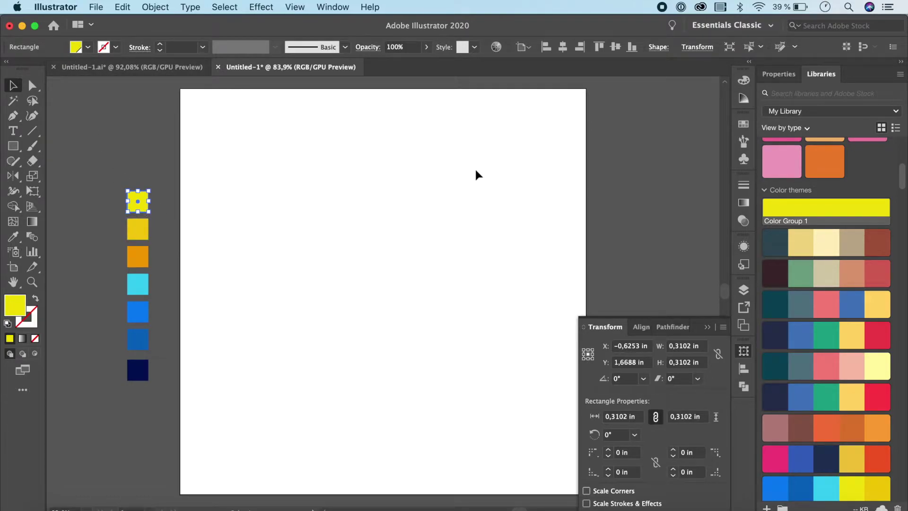
# Add the selected yellow squares to the swatches as a new colour group
pyautogui.click(330, 8)
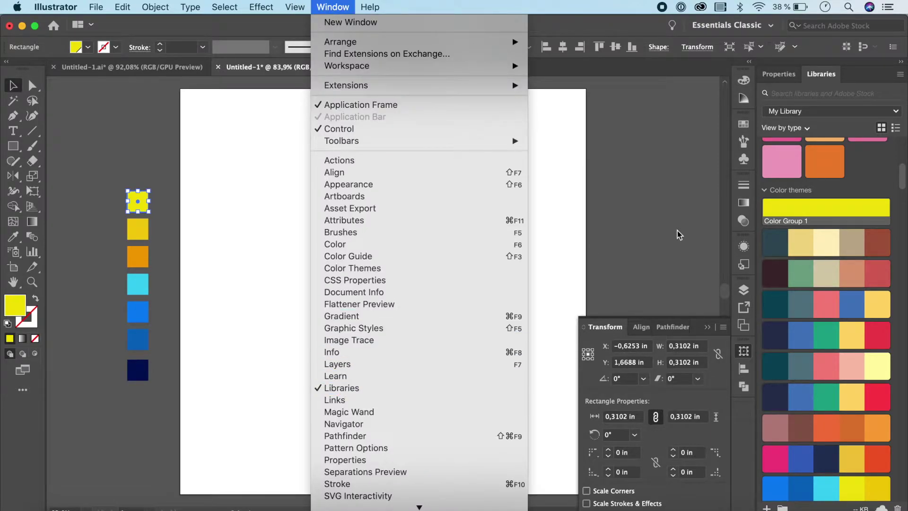
pyautogui.click(653, 228)
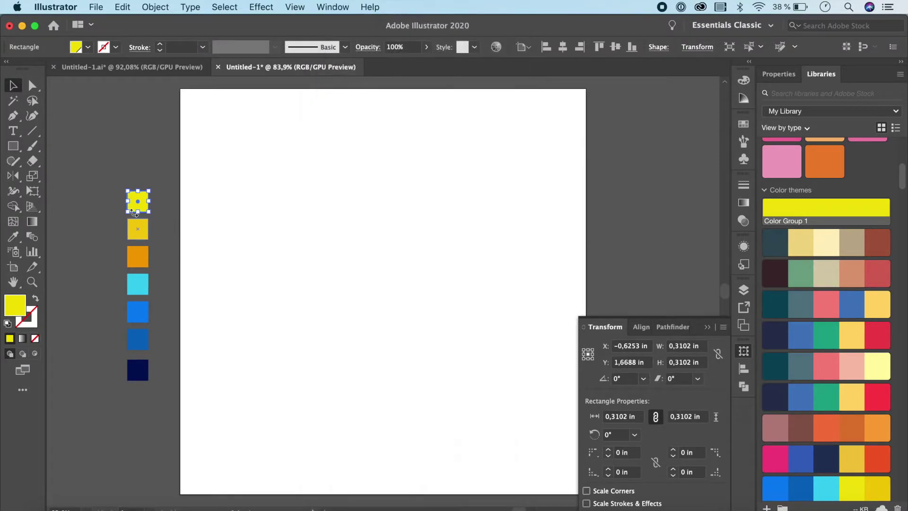
pyautogui.click(87, 48)
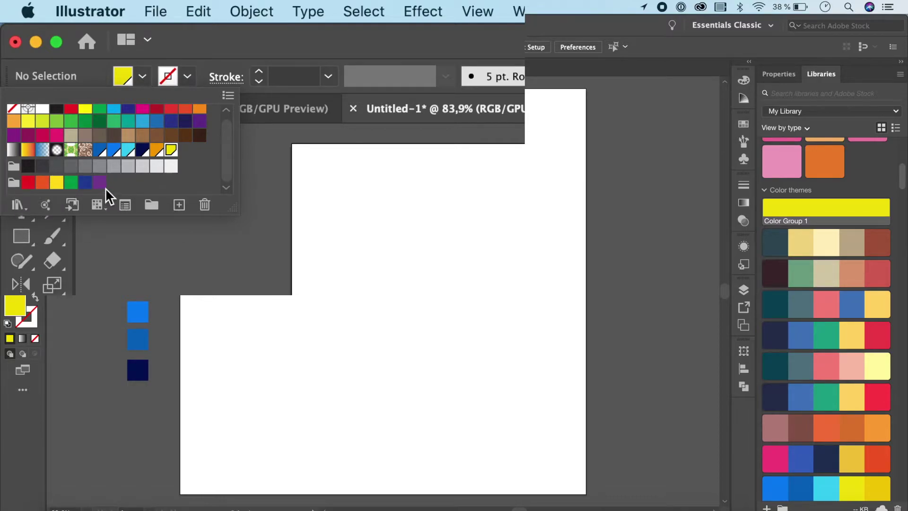
pyautogui.click(96, 129)
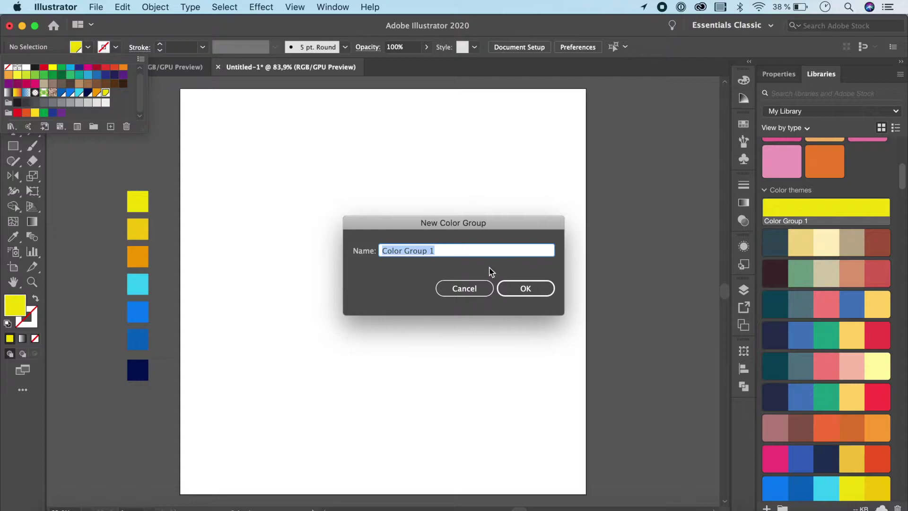
pyautogui.click(512, 288)
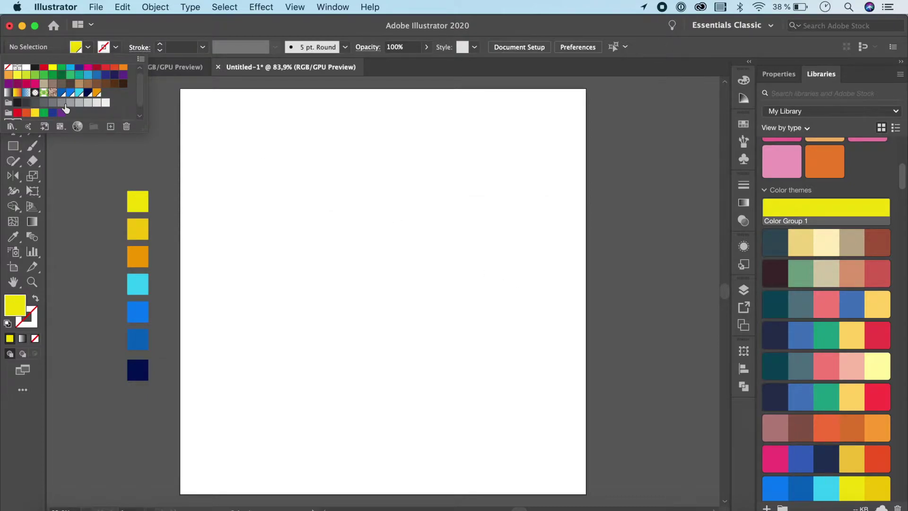
# Save the second square's yellow as a global swatch R=242 G=203 B=12
pyautogui.click(136, 223)
pyautogui.click(114, 48)
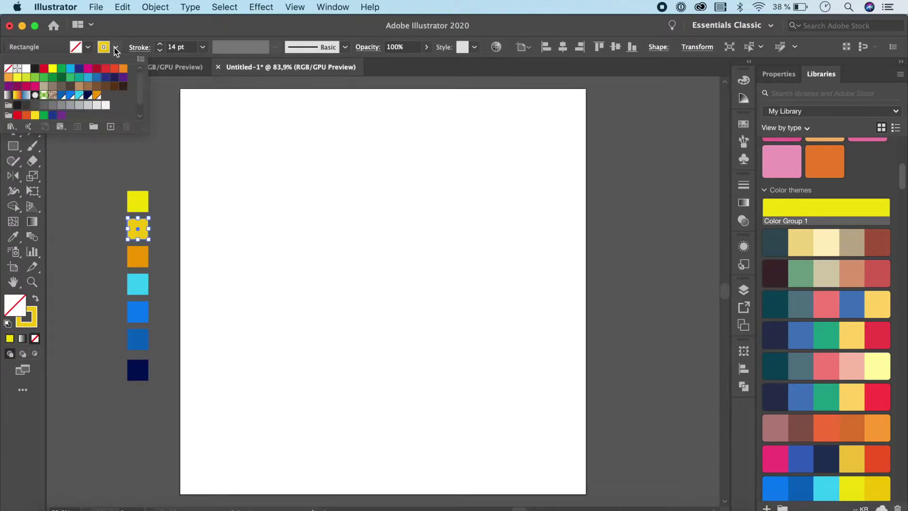
pyautogui.scroll(-1, 109, 107)
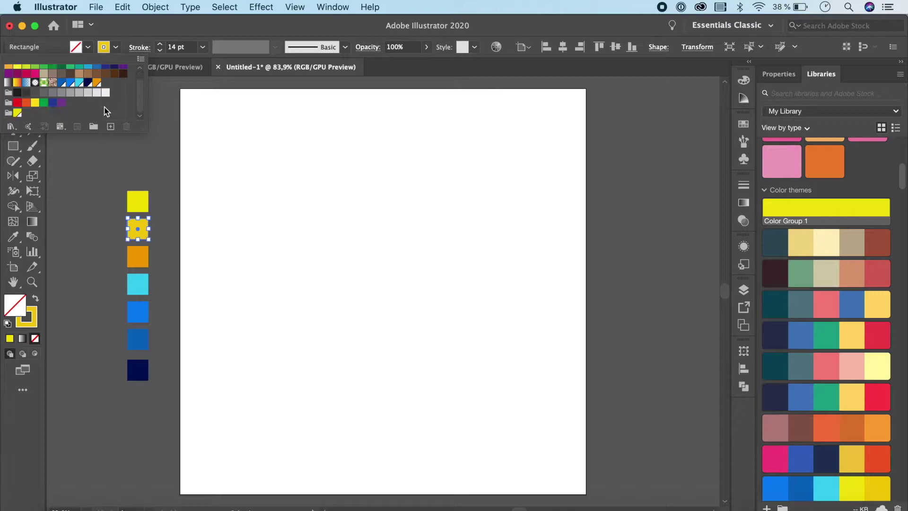
pyautogui.click(111, 128)
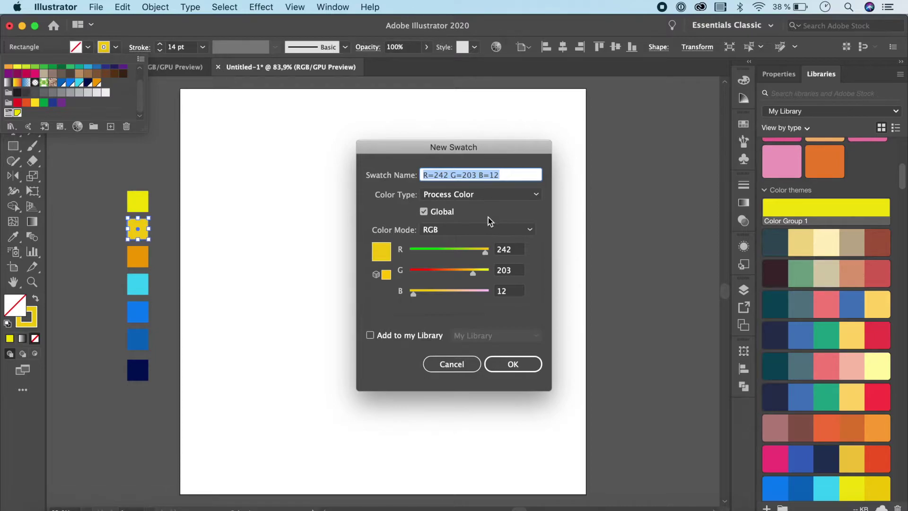
pyautogui.click(513, 365)
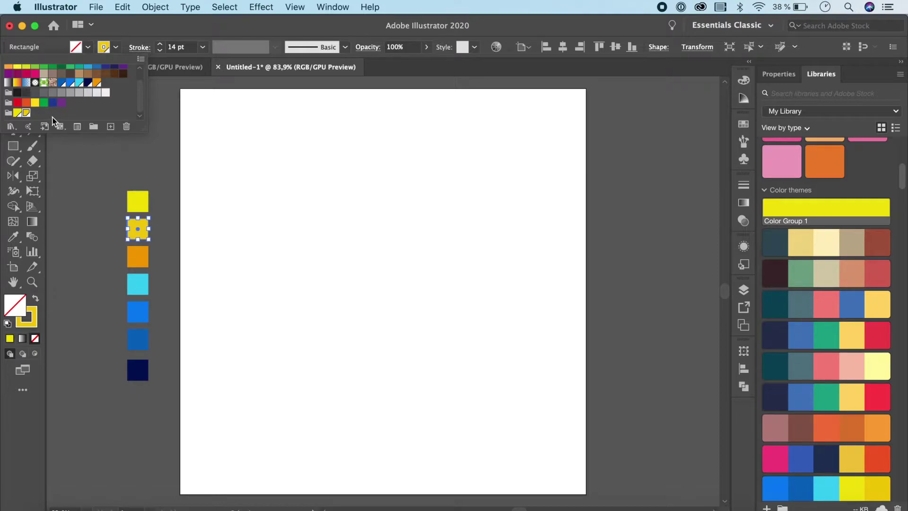
pyautogui.click(92, 160)
# Draw a large six-sided polygon in the artboard's upper left with the Polygon tool
pyautogui.click(166, 281)
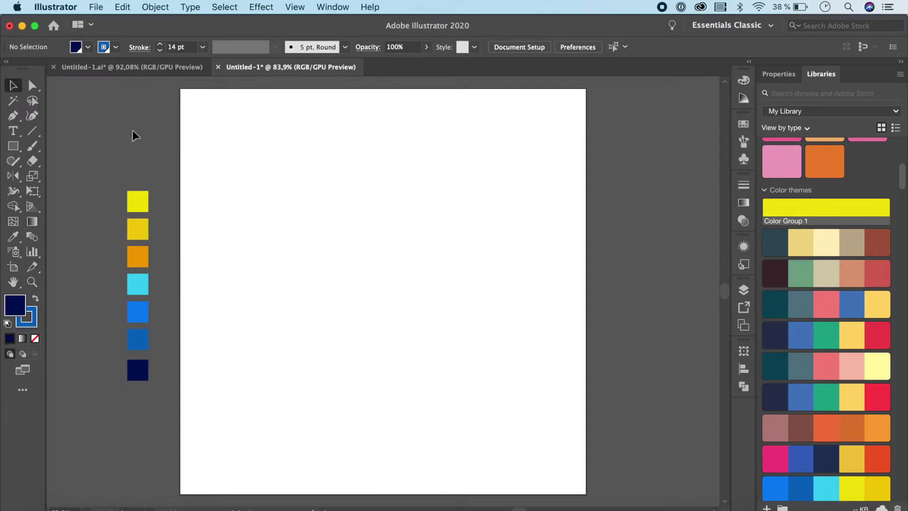
pyautogui.click(743, 123)
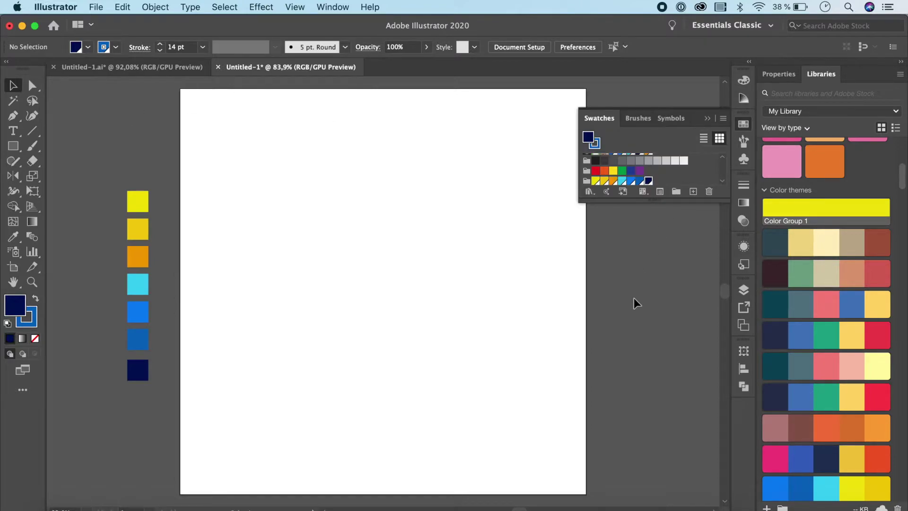
pyautogui.click(708, 117)
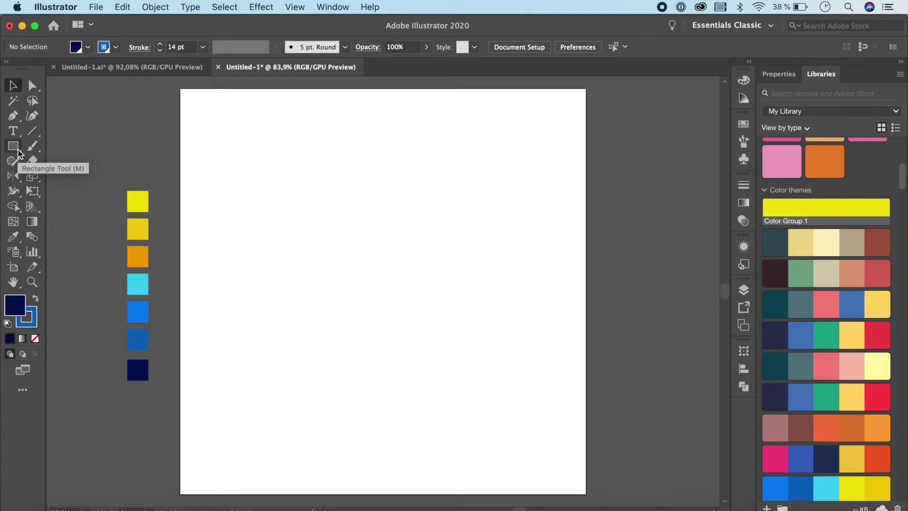
pyautogui.moveTo(19, 153); pyautogui.dragTo(93, 193)
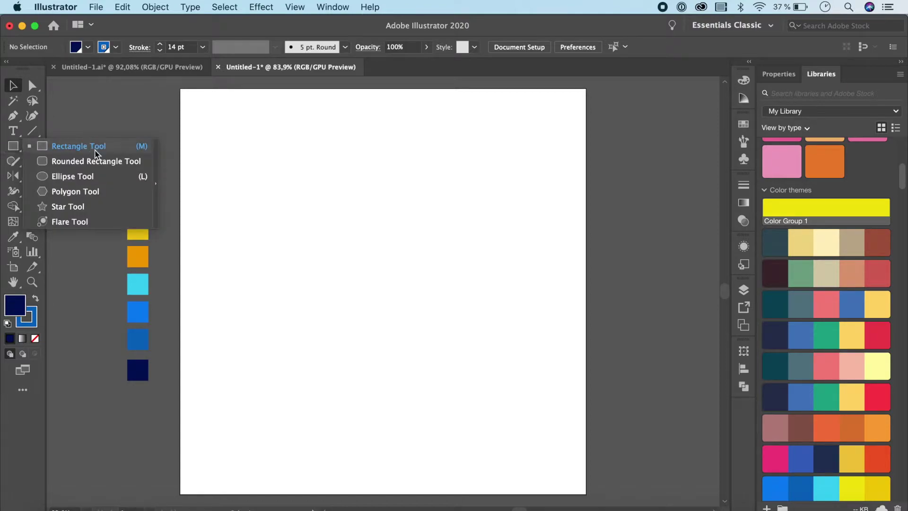
pyautogui.click(93, 193)
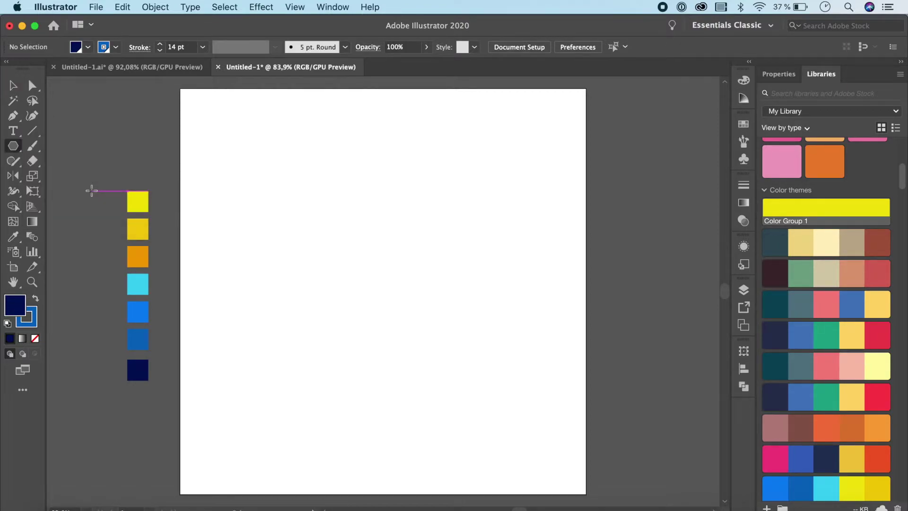
pyautogui.moveTo(333, 206); pyautogui.dragTo(431, 274)
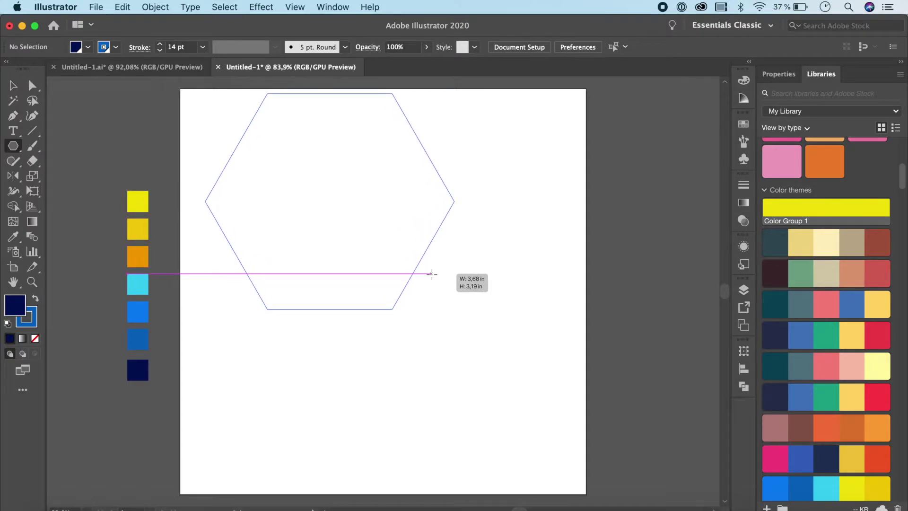
pyautogui.moveTo(431, 274); pyautogui.dragTo(429, 271)
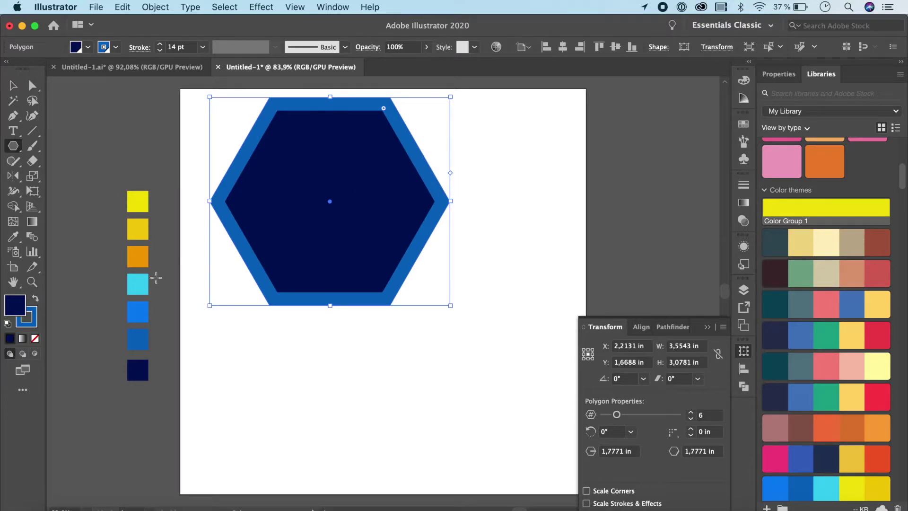
pyautogui.click(280, 180)
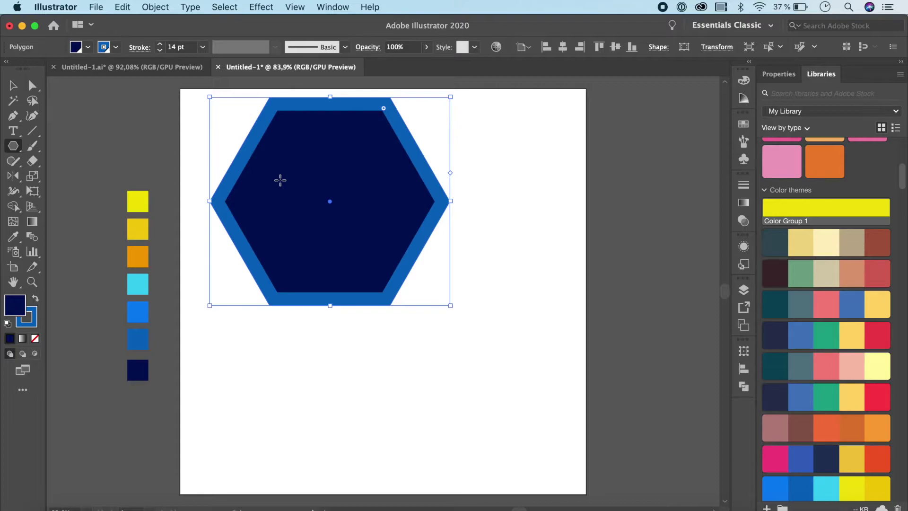
# Remove the hexagon's fill and give its outline the yellow swatch
pyautogui.press('v')
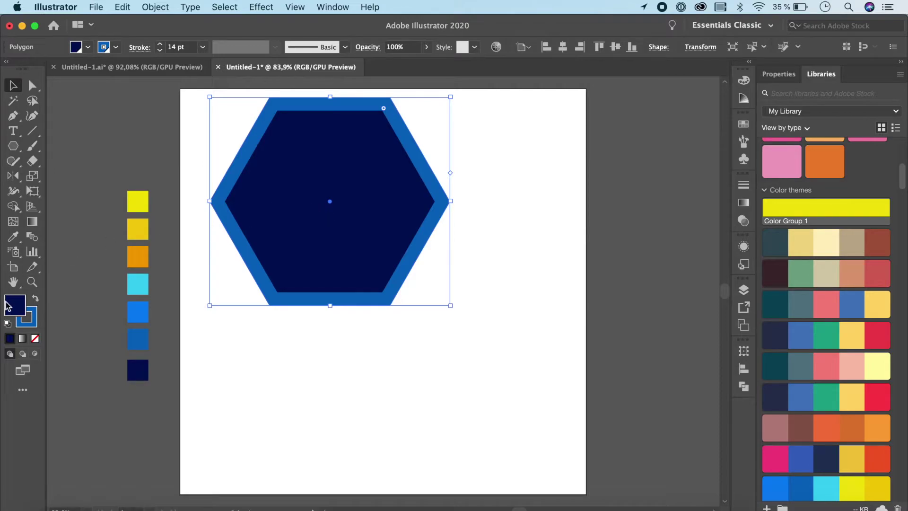
pyautogui.click(34, 339)
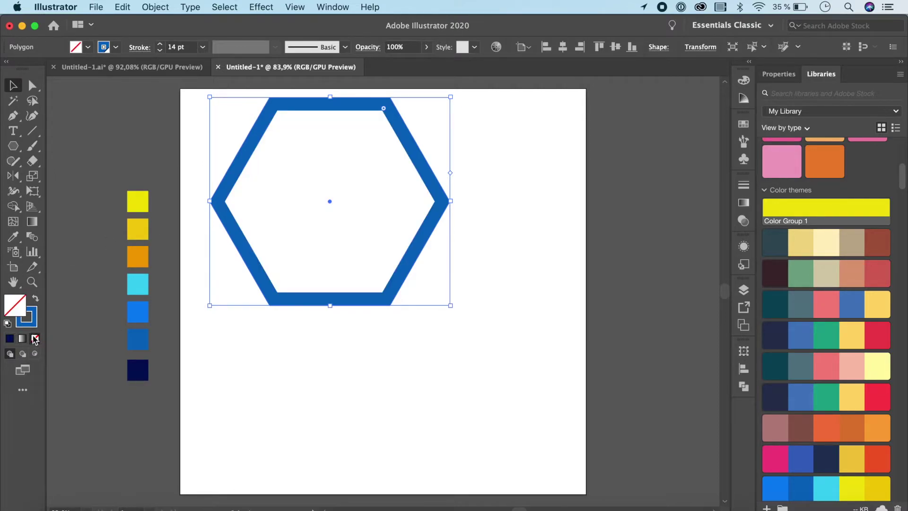
pyautogui.click(32, 327)
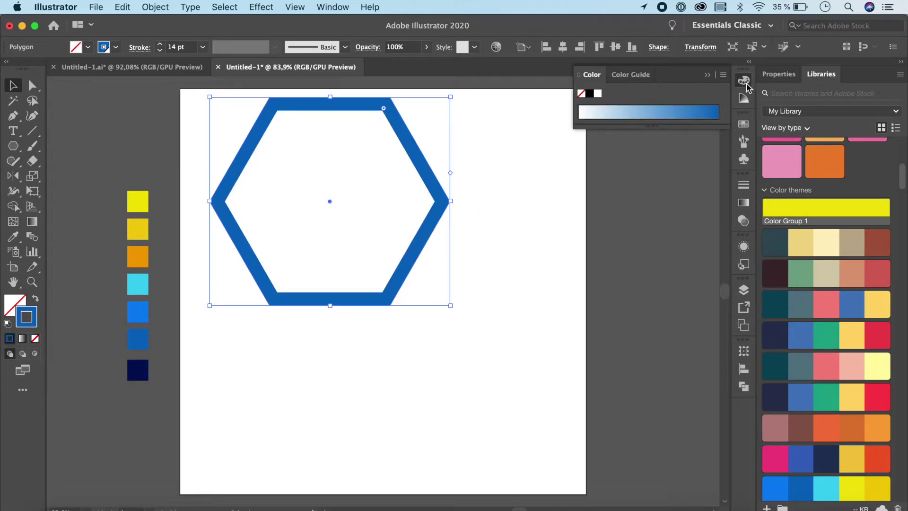
pyautogui.click(710, 77)
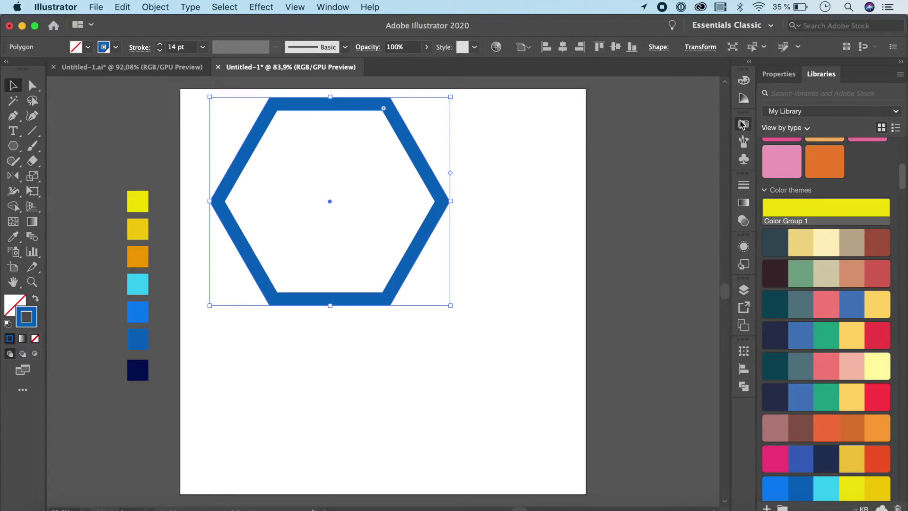
pyautogui.click(743, 124)
pyautogui.scroll(-1, 631, 181)
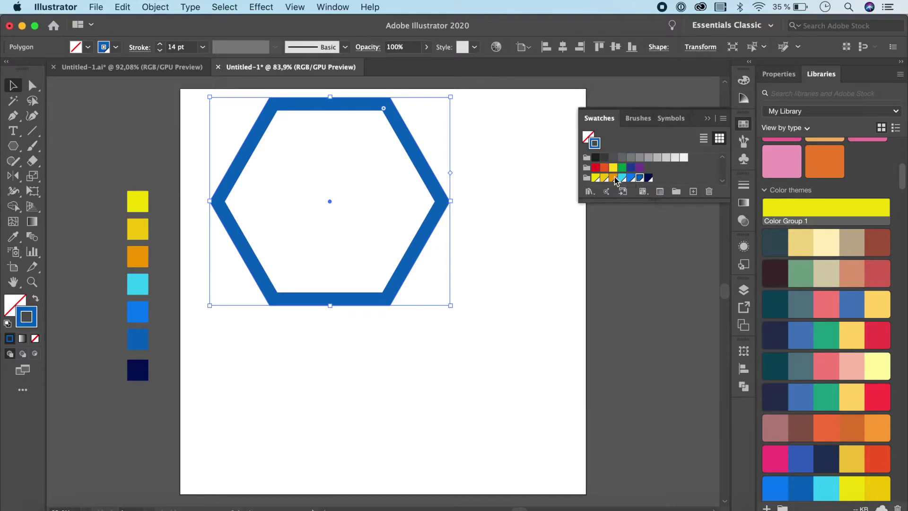
pyautogui.click(595, 177)
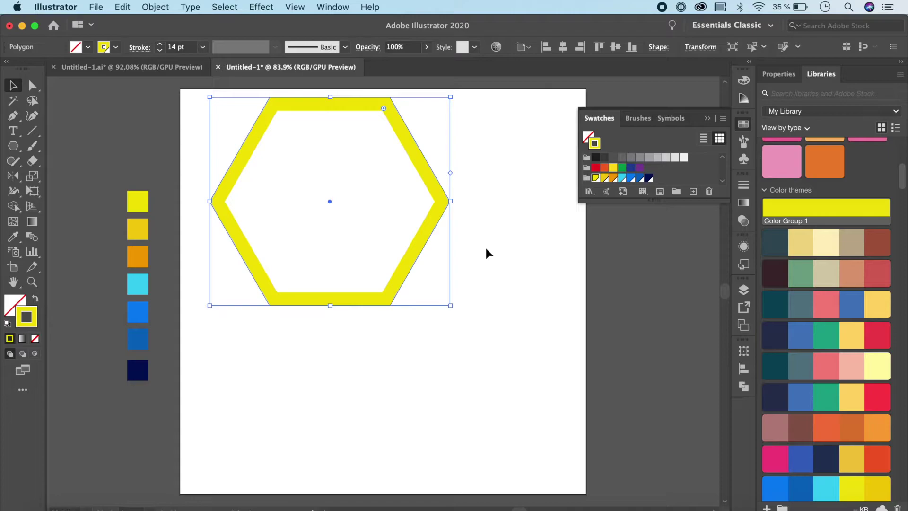
# Set the hexagon's stroke weight to 1 pt and deselect it
pyautogui.click(743, 187)
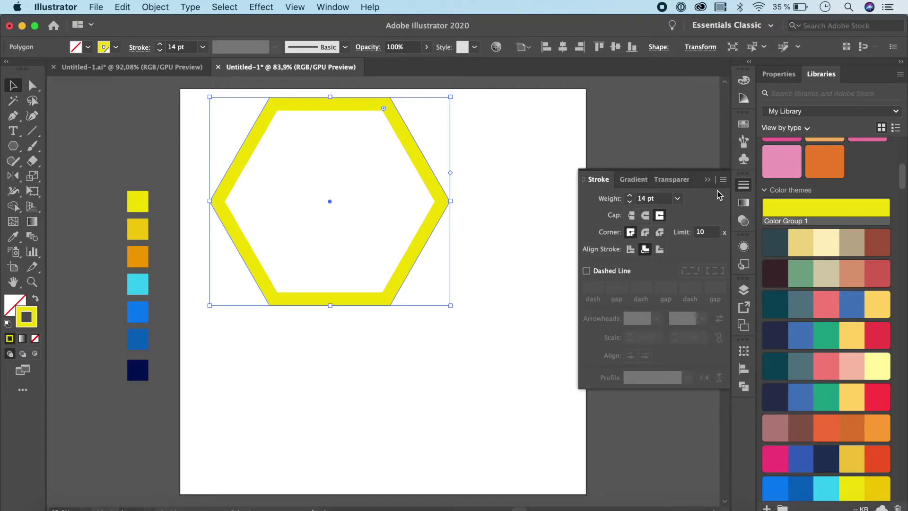
pyautogui.click(343, 7)
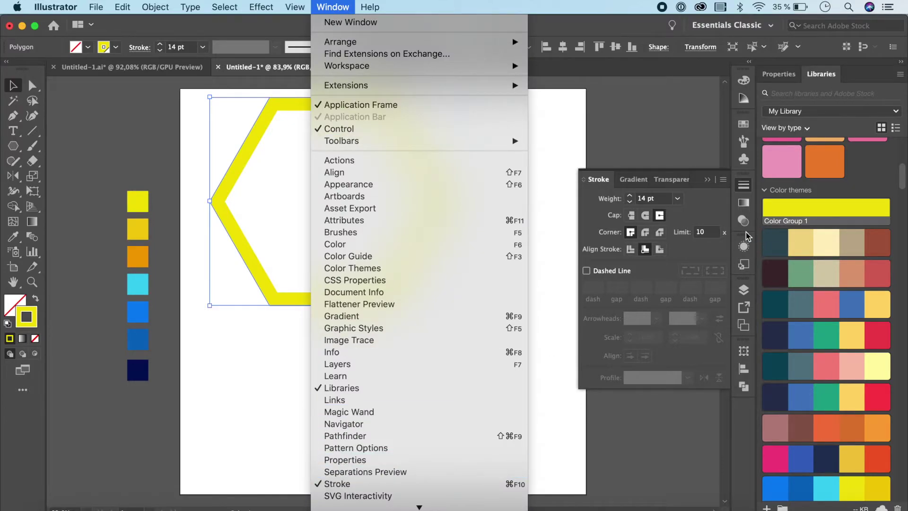
pyautogui.click(705, 267)
pyautogui.click(678, 198)
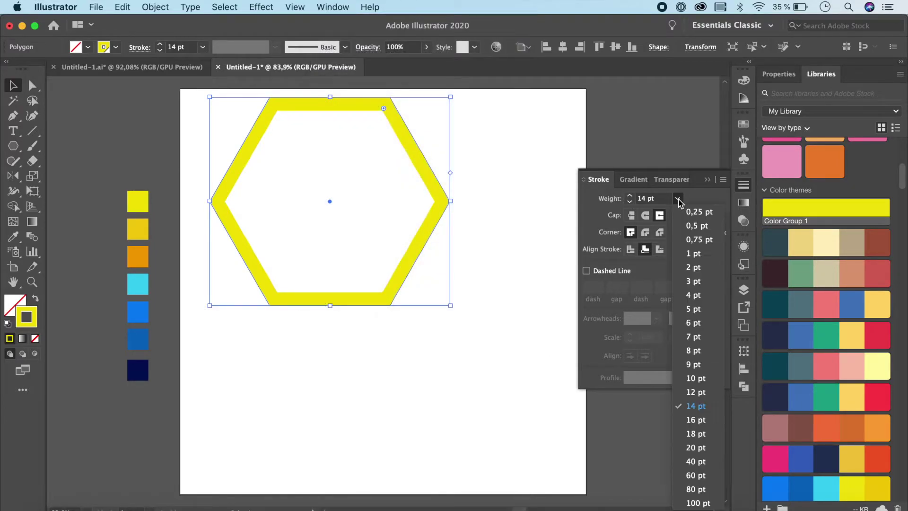
pyautogui.click(694, 253)
pyautogui.click(486, 410)
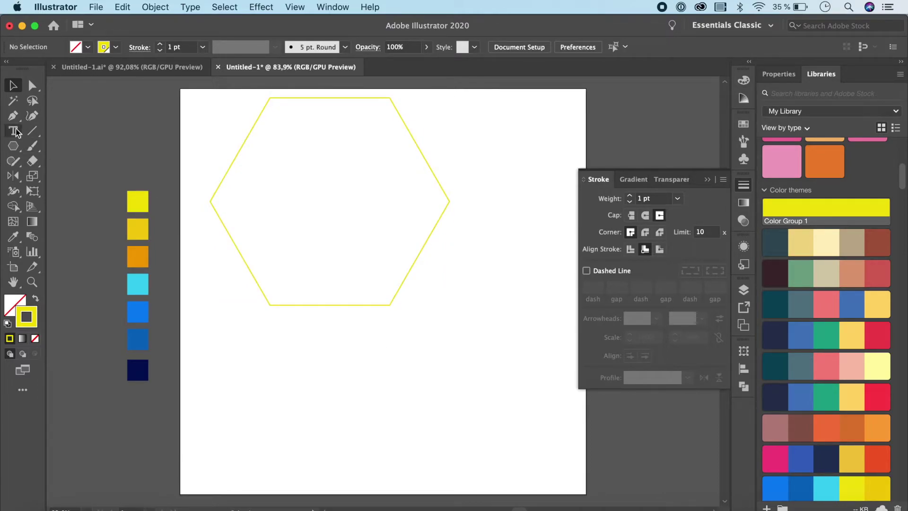
# Pick the Line Segment tool and turn on Smart Guides for anchor snapping
pyautogui.click(32, 133)
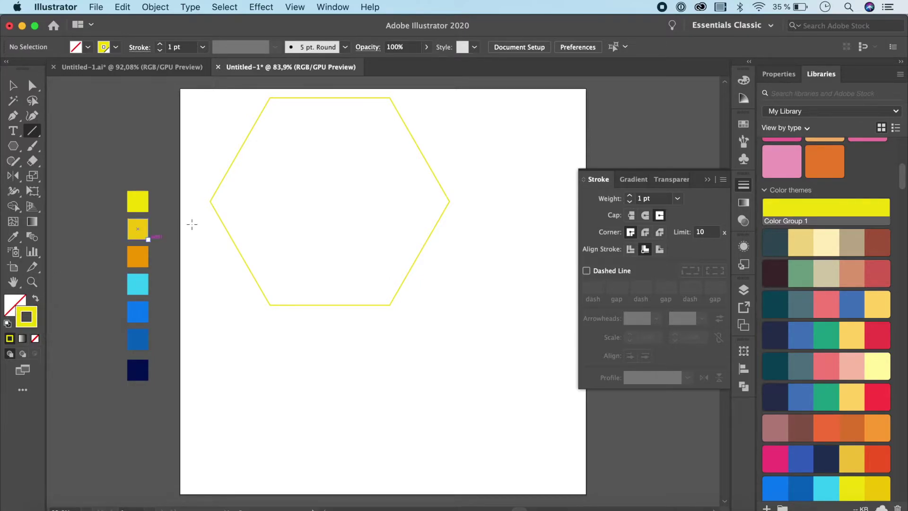
pyautogui.scroll(3, 203, 239)
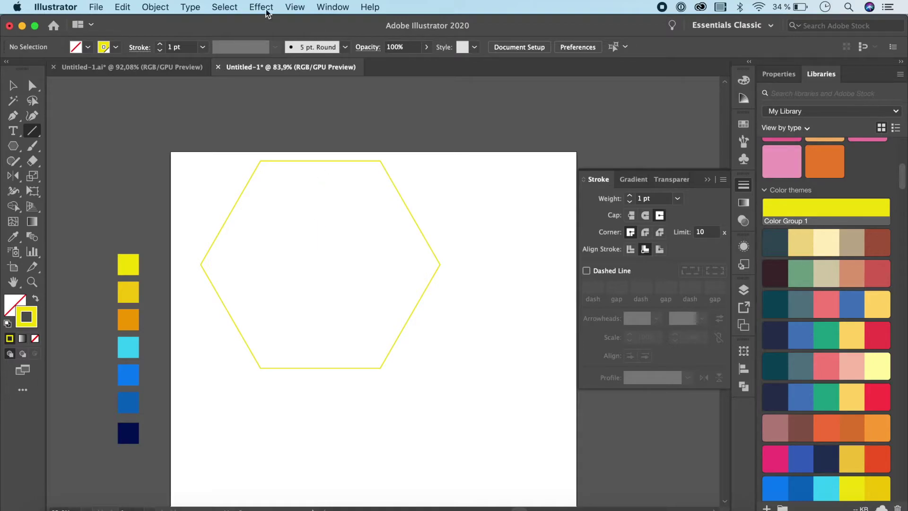
pyautogui.click(298, 8)
pyautogui.click(321, 390)
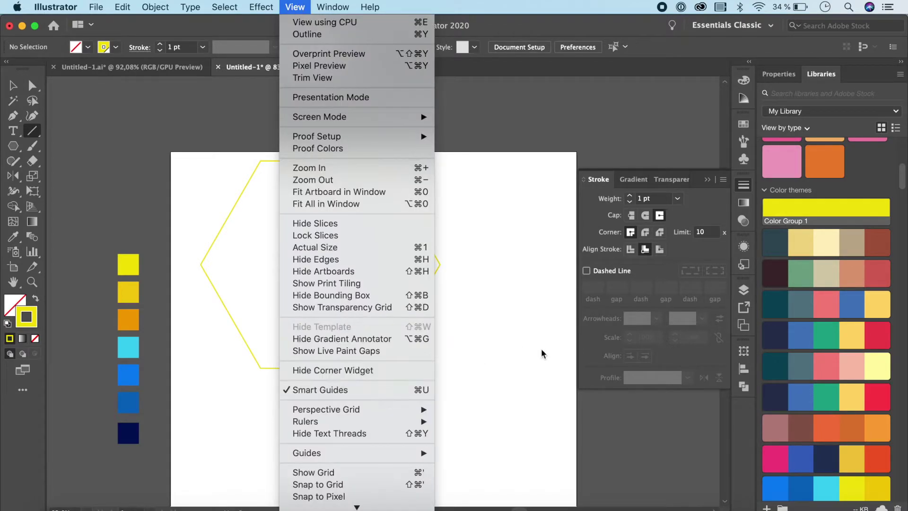
# Draw lines from the left, top-right and bottom-right corners to the hexagon's centre
pyautogui.moveTo(201, 263); pyautogui.dragTo(321, 264)
pyautogui.press('shift')
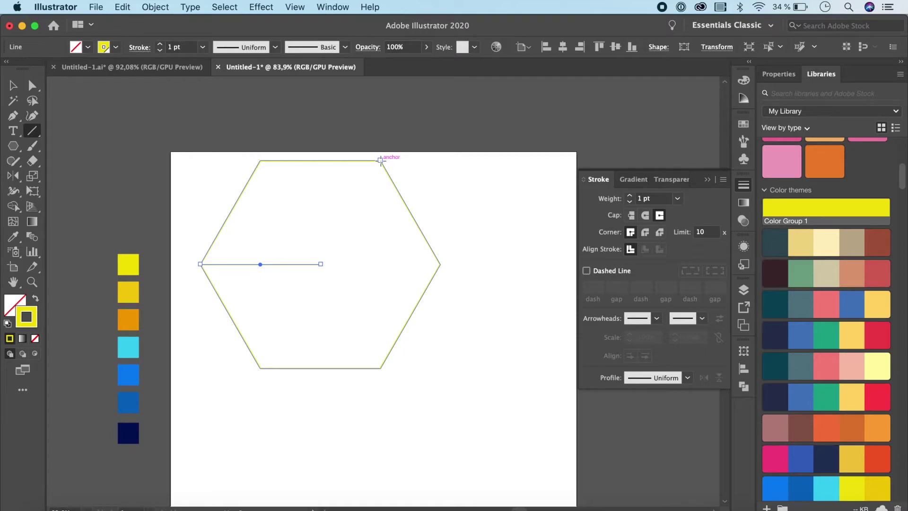
pyautogui.moveTo(381, 160); pyautogui.dragTo(321, 264)
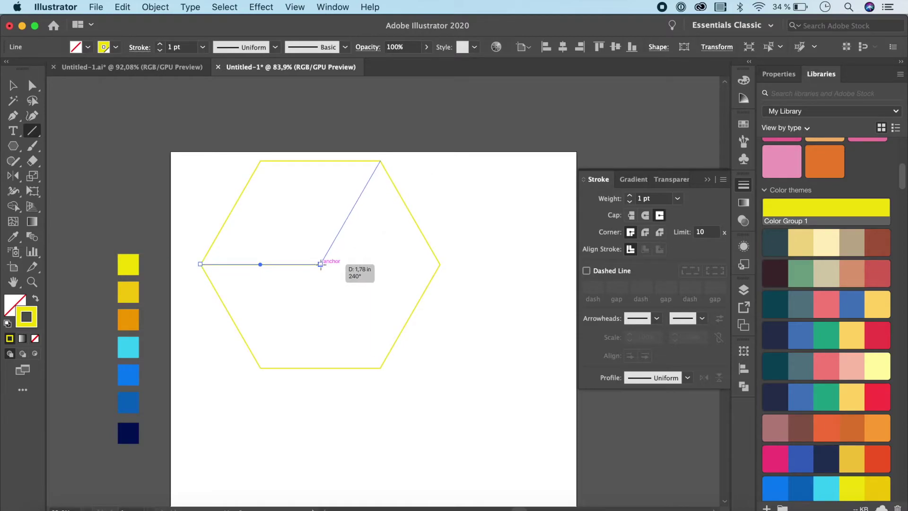
pyautogui.moveTo(321, 264); pyautogui.dragTo(321, 265)
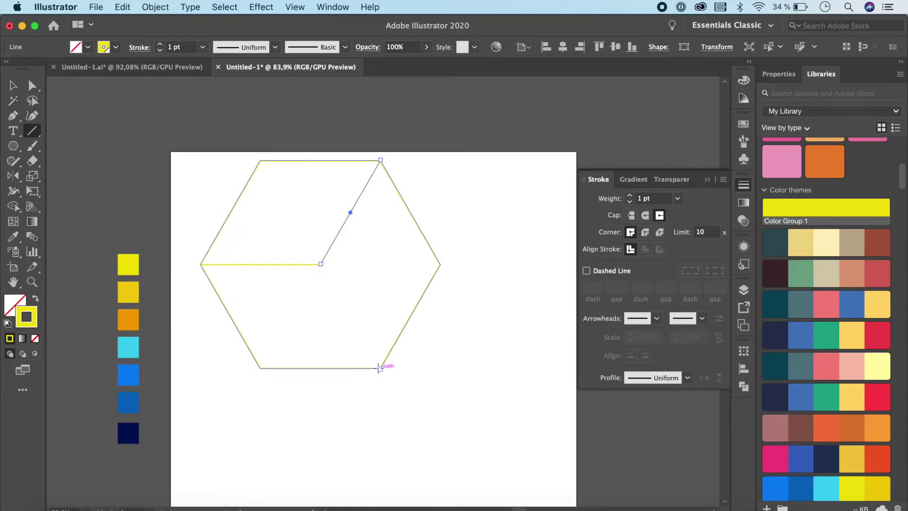
pyautogui.moveTo(380, 367); pyautogui.dragTo(320, 264)
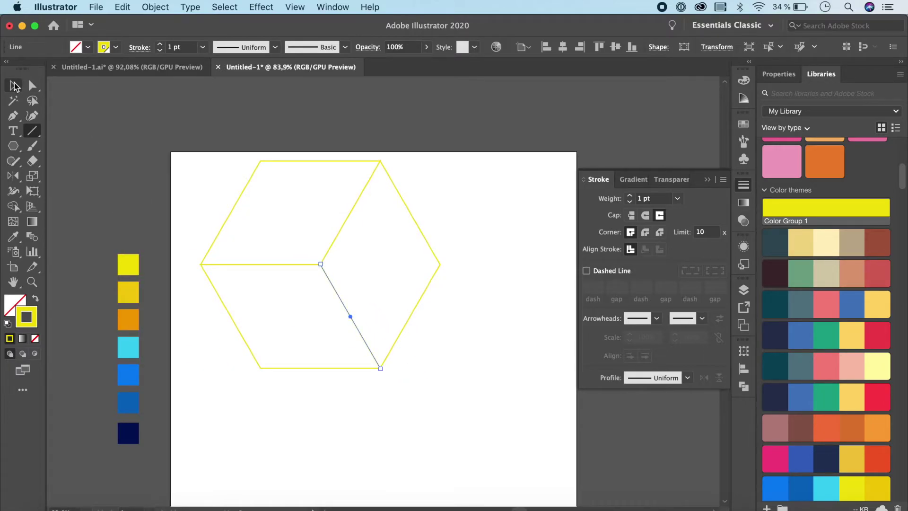
pyautogui.click(12, 85)
# Select all the cube lines and split them with Pathfinder Divide
pyautogui.click(117, 135)
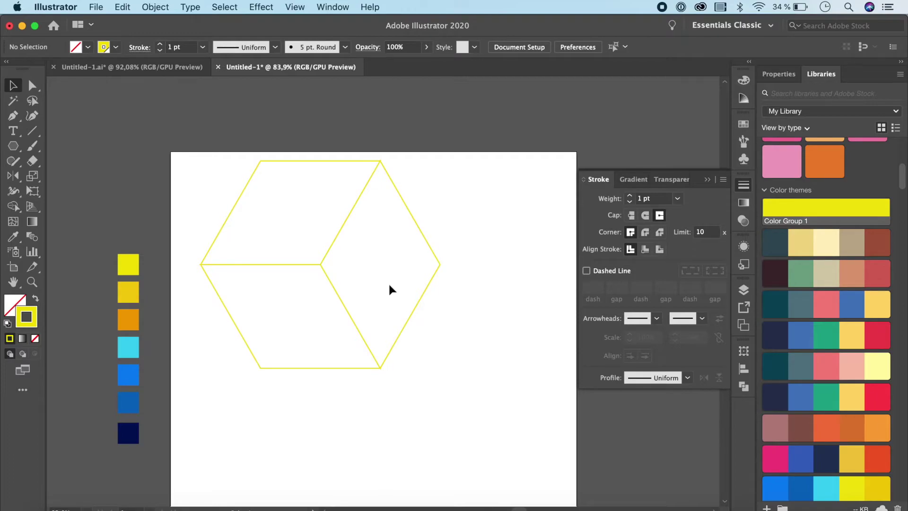
pyautogui.scroll(3, 388, 282)
pyautogui.scroll(1, 395, 275)
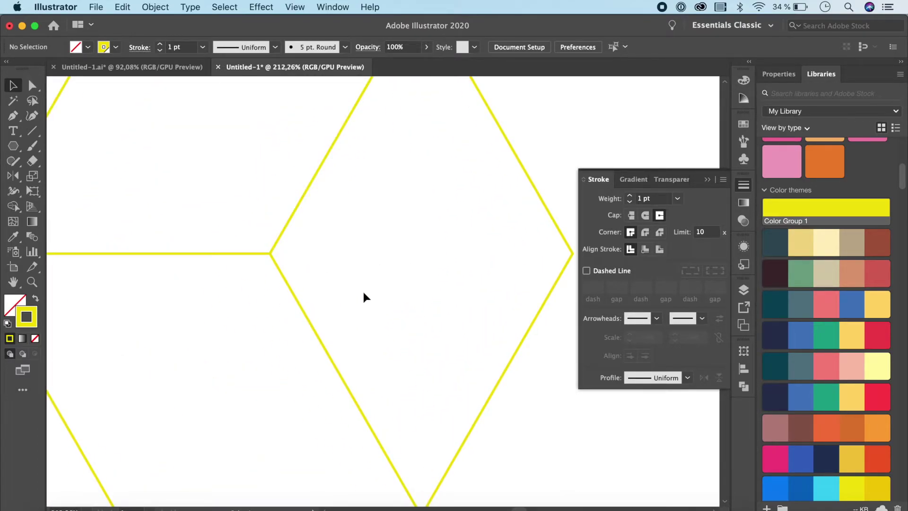
pyautogui.scroll(-2, 362, 297)
pyautogui.scroll(-3, 353, 311)
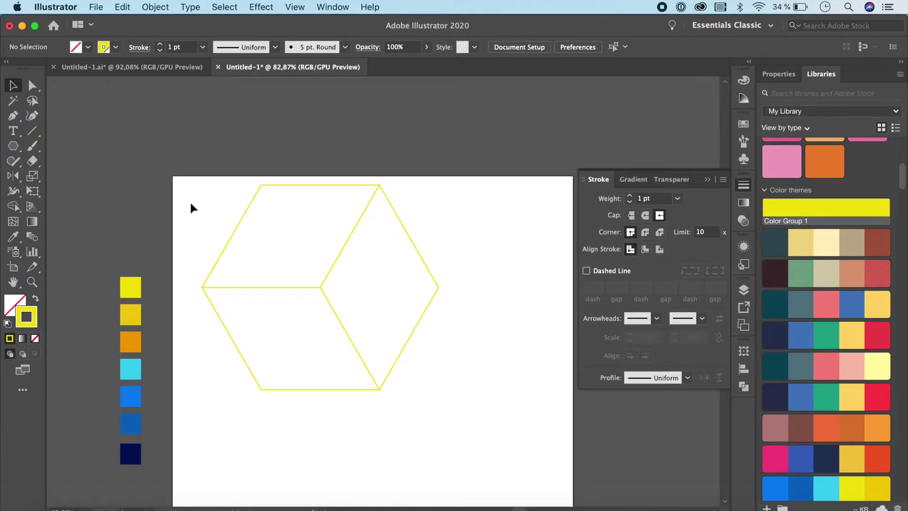
pyautogui.moveTo(190, 208); pyautogui.dragTo(461, 451)
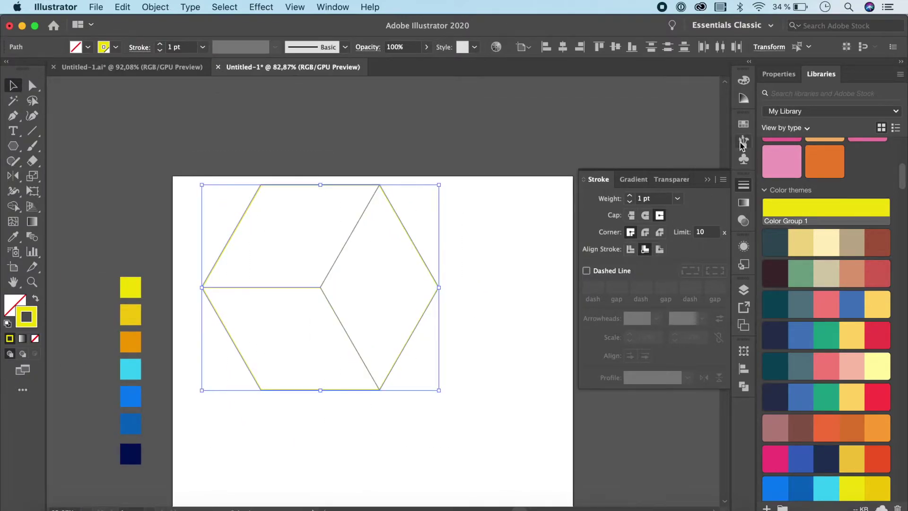
pyautogui.click(708, 180)
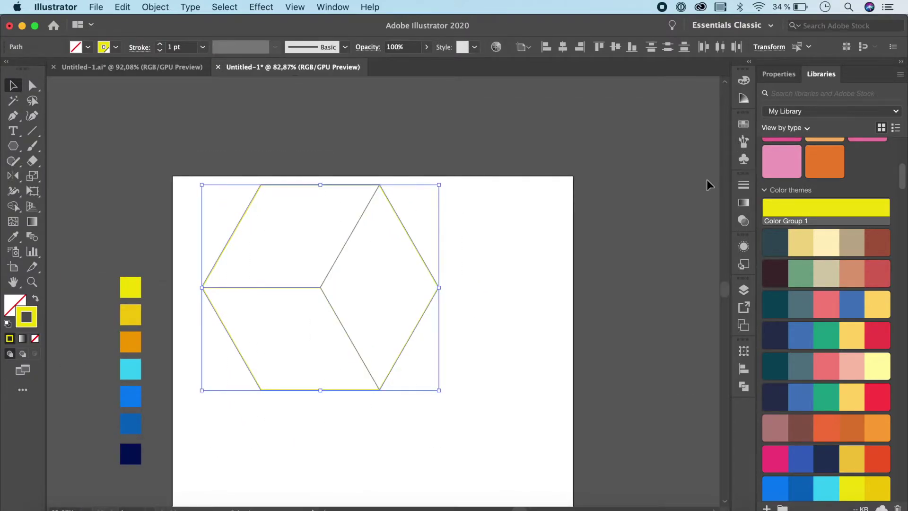
pyautogui.click(333, 7)
pyautogui.scroll(-2, 401, 393)
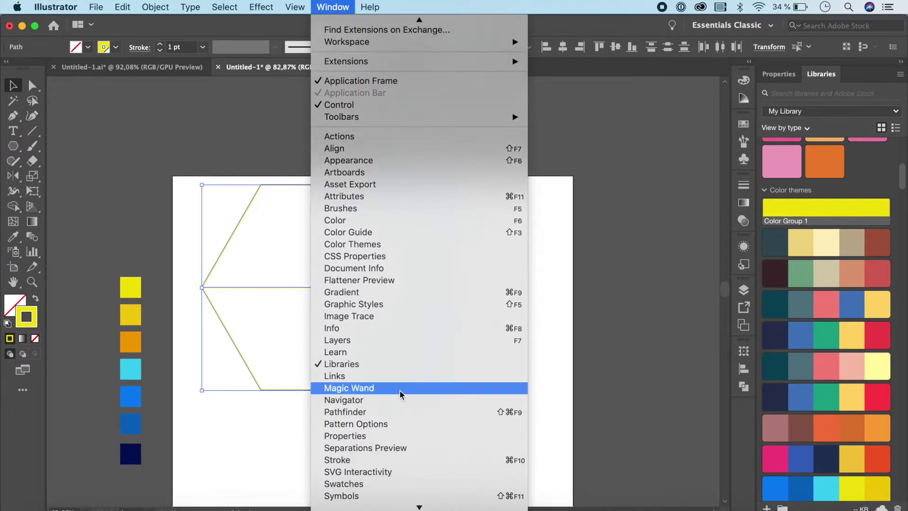
pyautogui.click(348, 415)
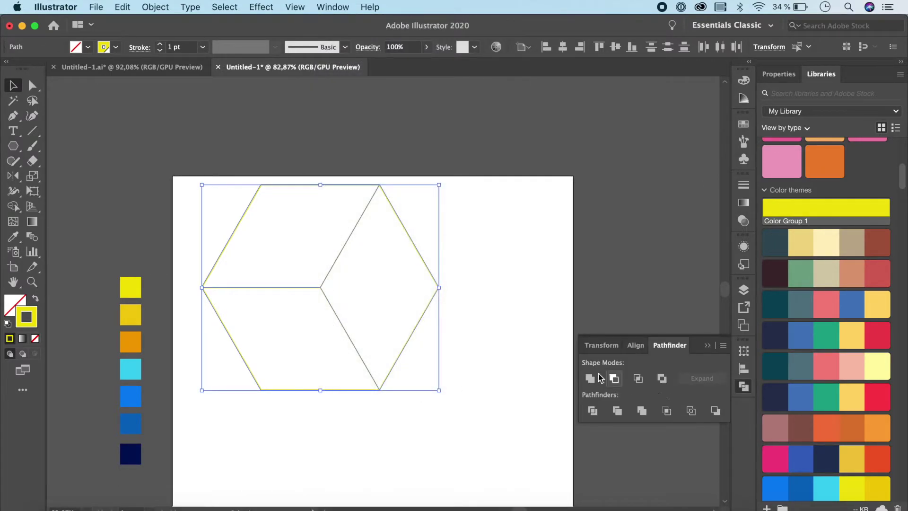
pyautogui.click(593, 412)
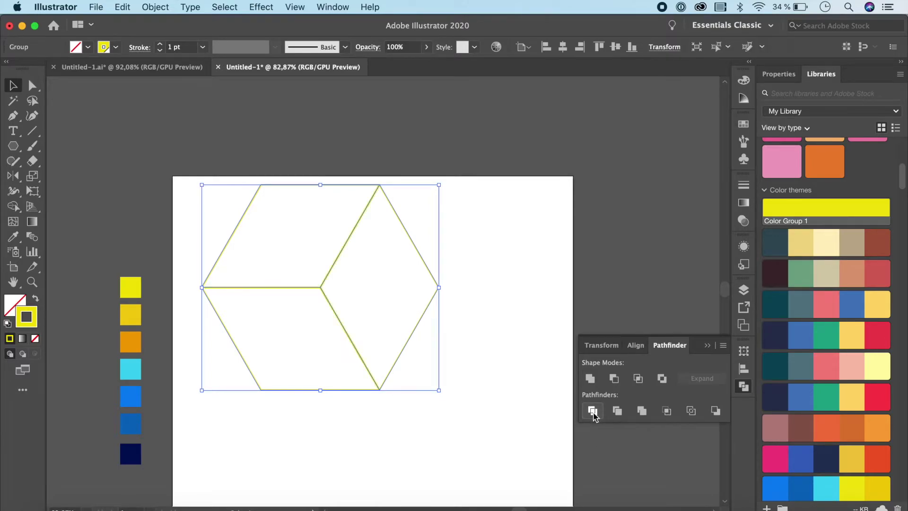
# Ungroup the divided cube and confirm the right face moves on its own, then undo
pyautogui.click(520, 337)
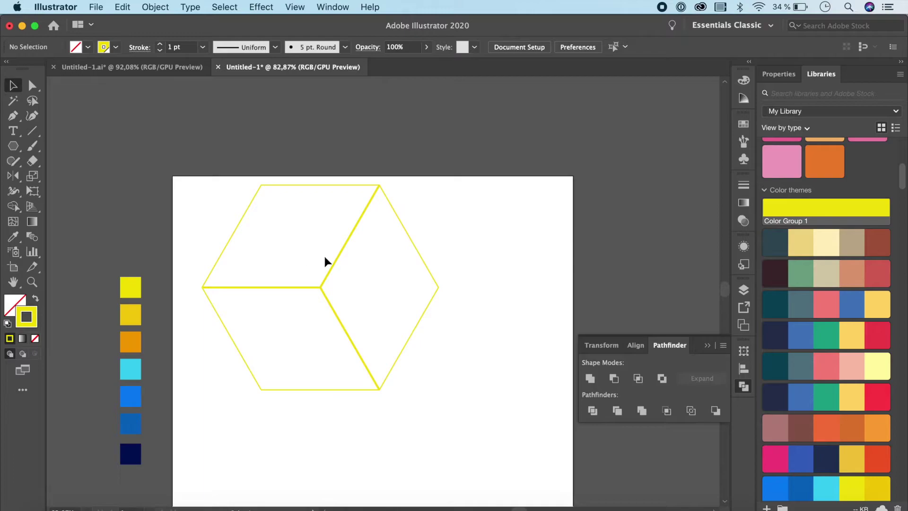
pyautogui.click(404, 348)
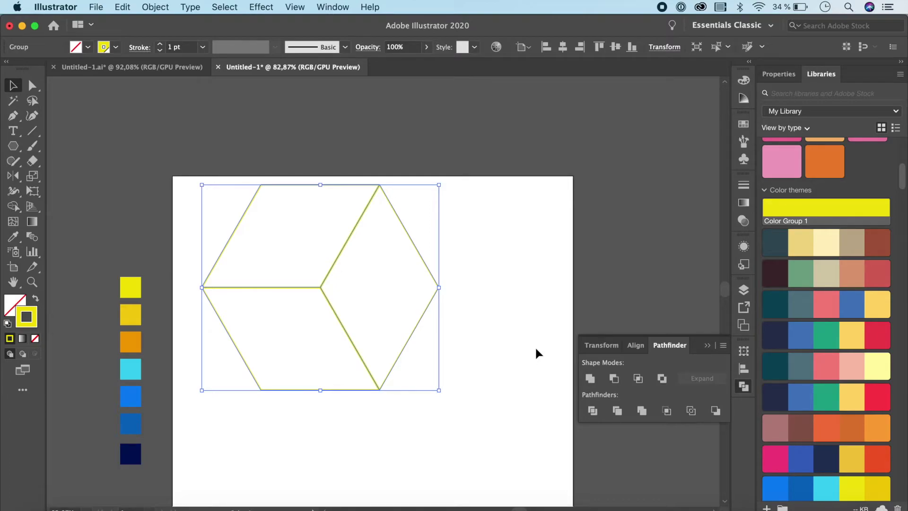
pyautogui.press('super+shift+g')
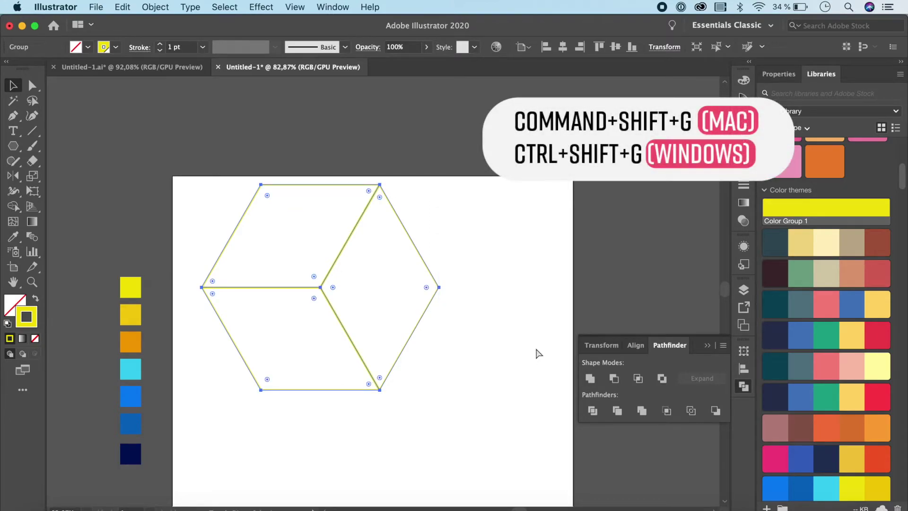
pyautogui.click(538, 352)
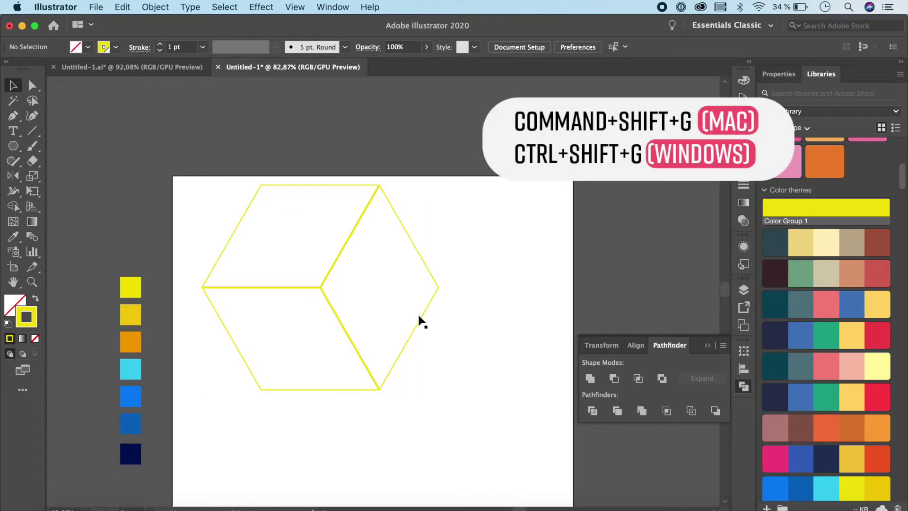
pyautogui.moveTo(420, 320); pyautogui.dragTo(486, 320)
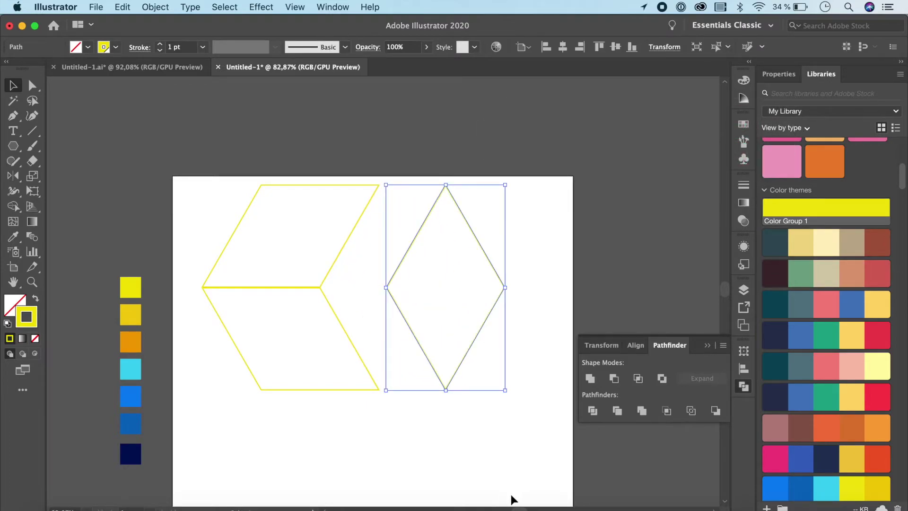
pyautogui.press('super+z')
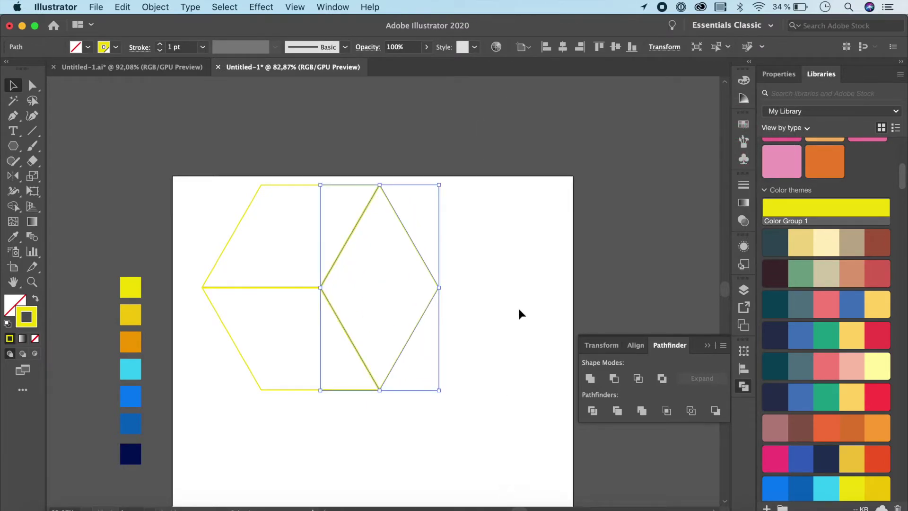
pyautogui.click(518, 307)
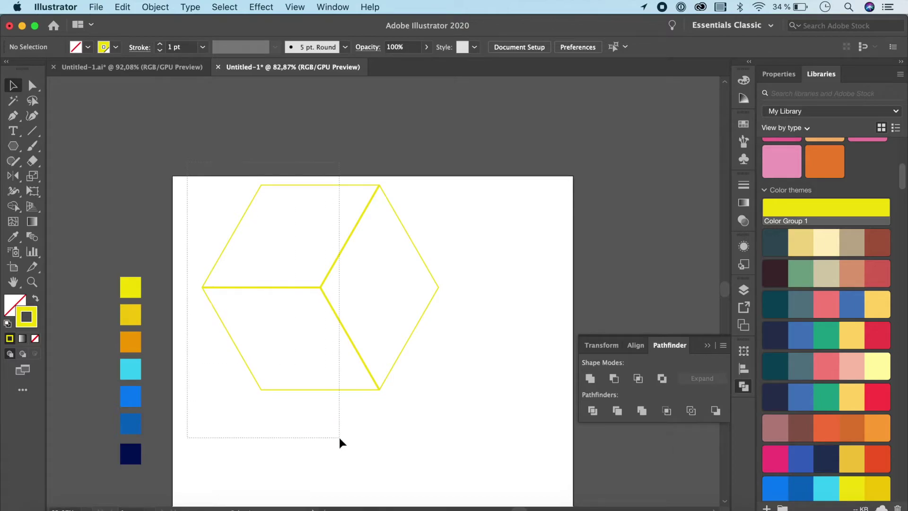
# Select all the cube faces and set their stroke weight to 20 pt
pyautogui.moveTo(188, 167); pyautogui.dragTo(455, 428)
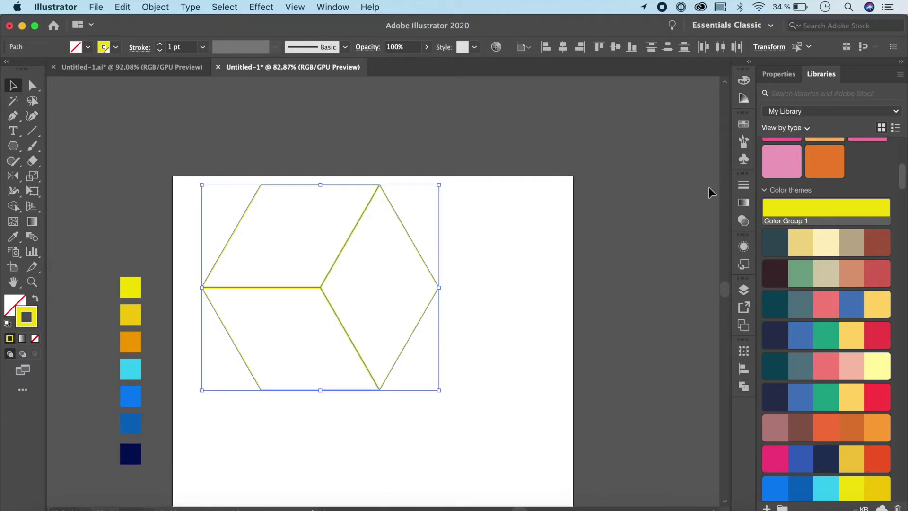
pyautogui.click(744, 185)
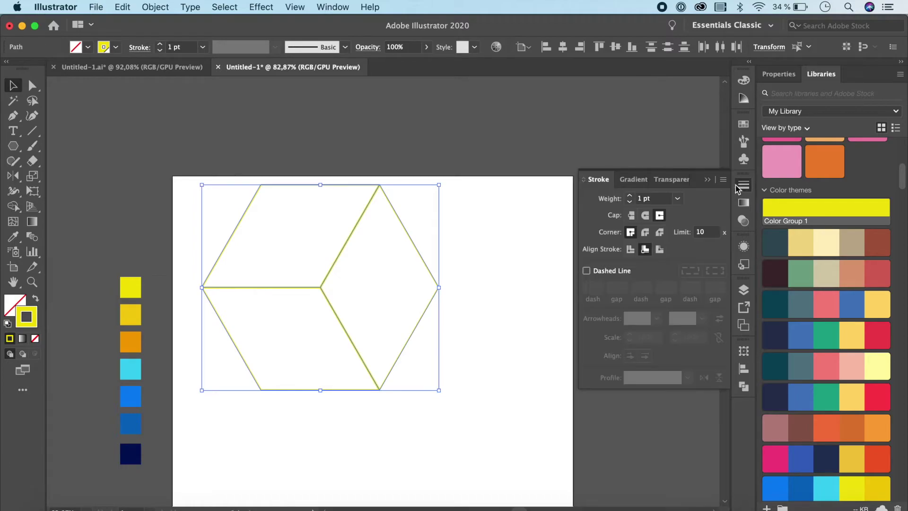
pyautogui.click(679, 199)
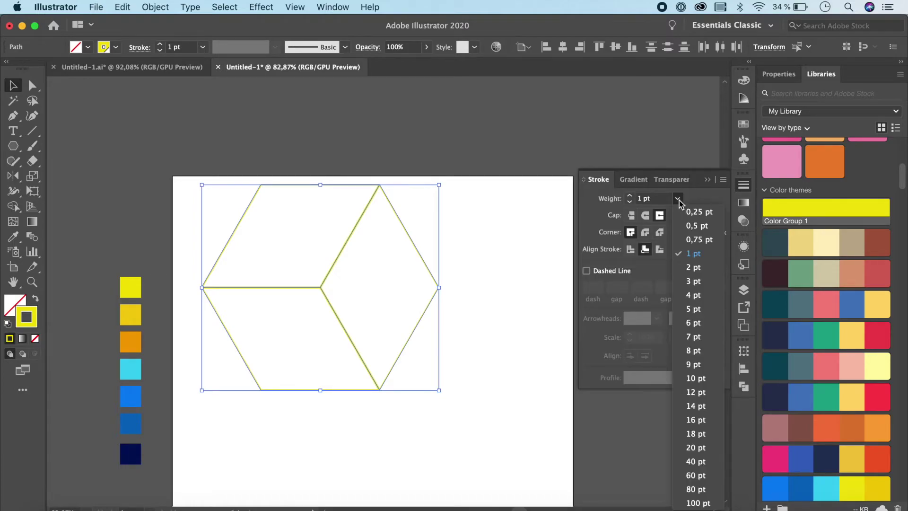
pyautogui.click(698, 447)
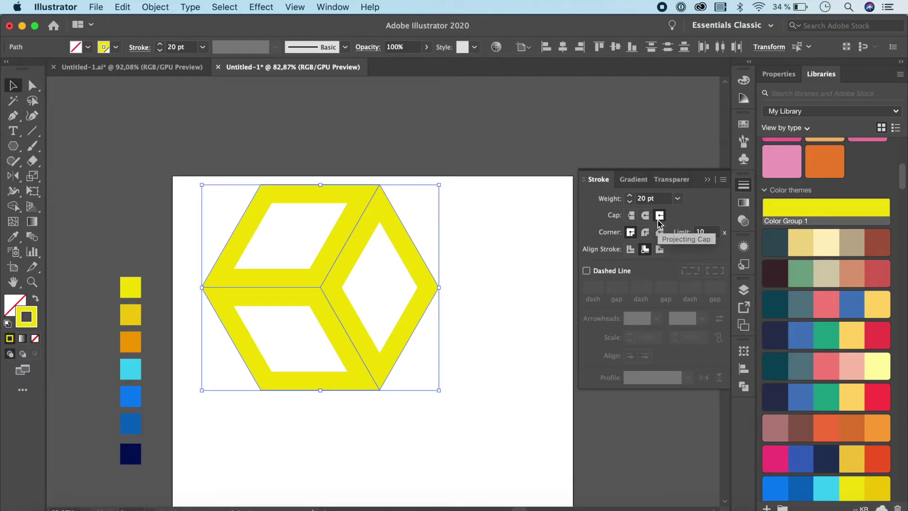
pyautogui.click(523, 264)
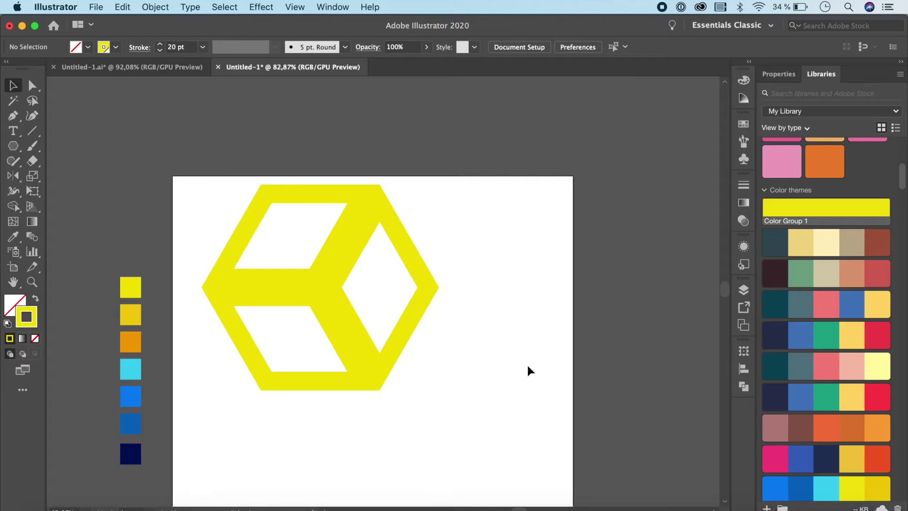
pyautogui.scroll(3, 435, 356)
# Fill the cube's right face darker yellow and its lower-left face orange
pyautogui.click(387, 245)
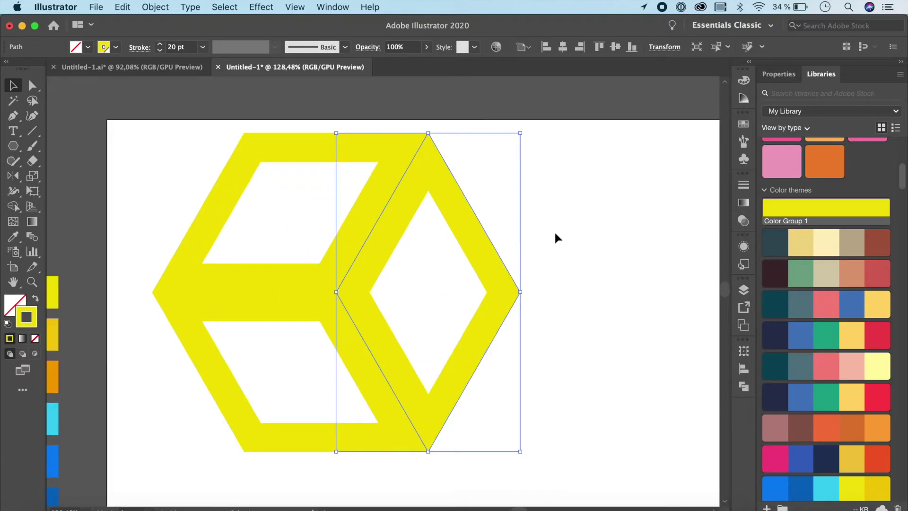
pyautogui.click(744, 124)
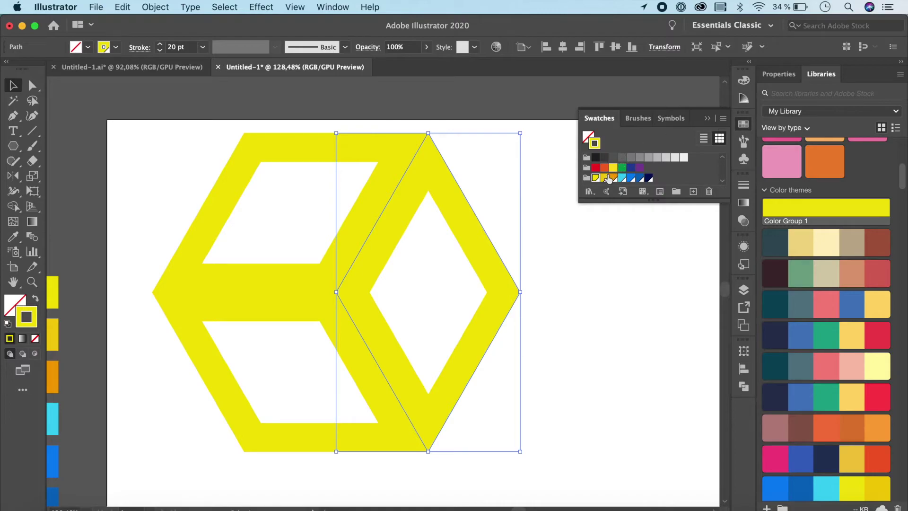
pyautogui.click(605, 178)
pyautogui.click(386, 433)
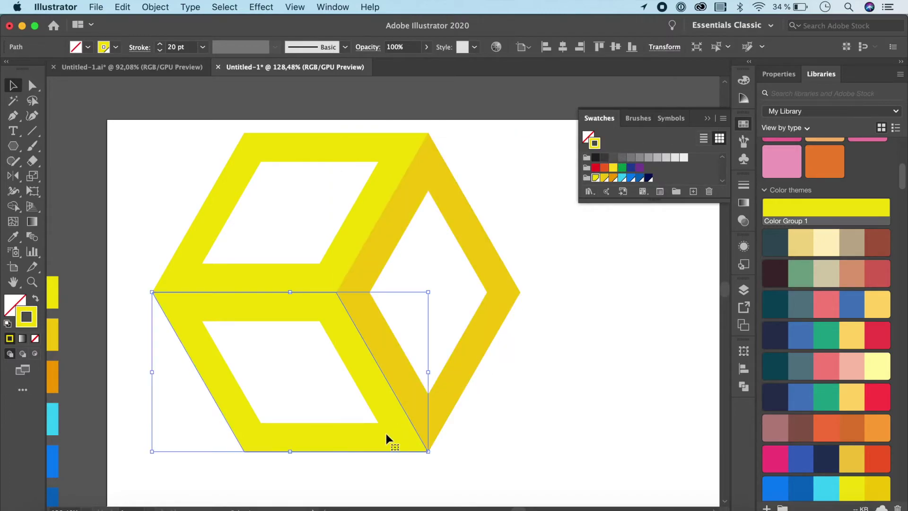
pyautogui.click(615, 178)
pyautogui.click(635, 331)
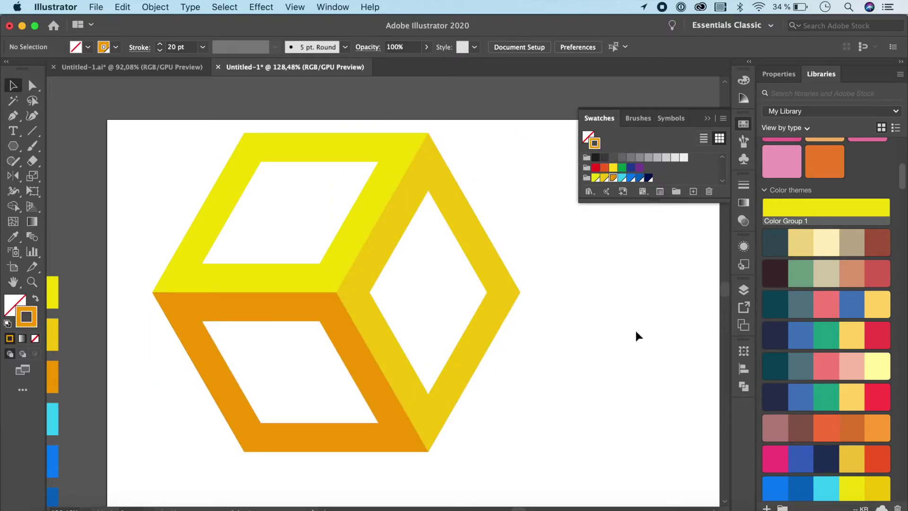
pyautogui.press('super+minus')
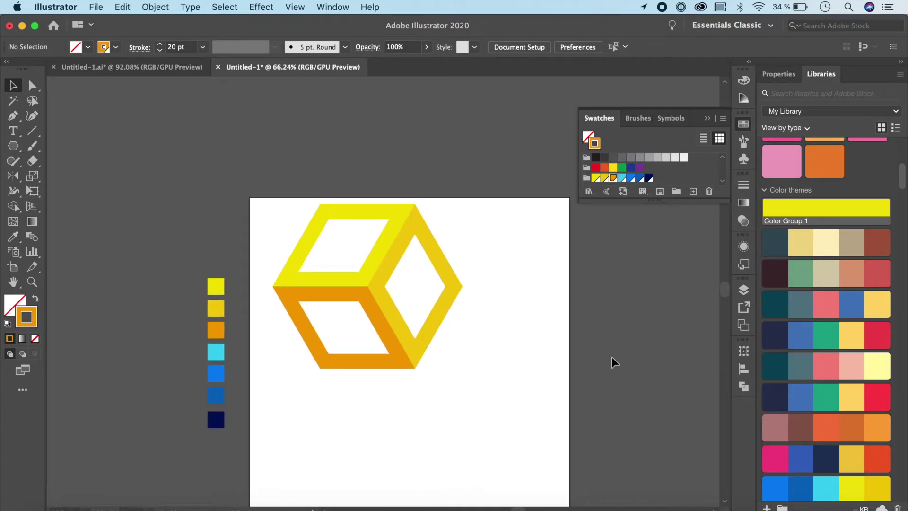
# Duplicate the cube and place the copy to its right
pyautogui.moveTo(282, 206); pyautogui.dragTo(467, 380)
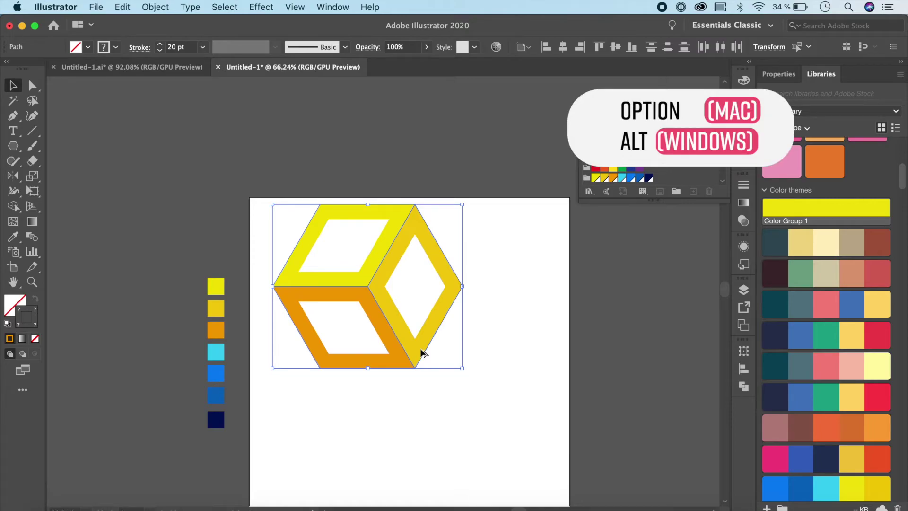
pyautogui.moveTo(420, 353); pyautogui.dragTo(639, 356)
pyautogui.click(669, 444)
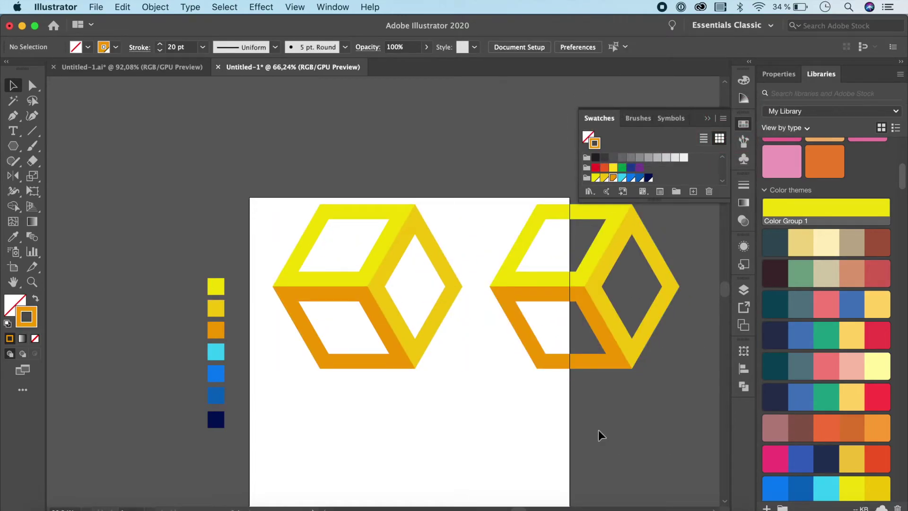
pyautogui.hscroll(5, 598, 430)
pyautogui.hscroll(1, 598, 430)
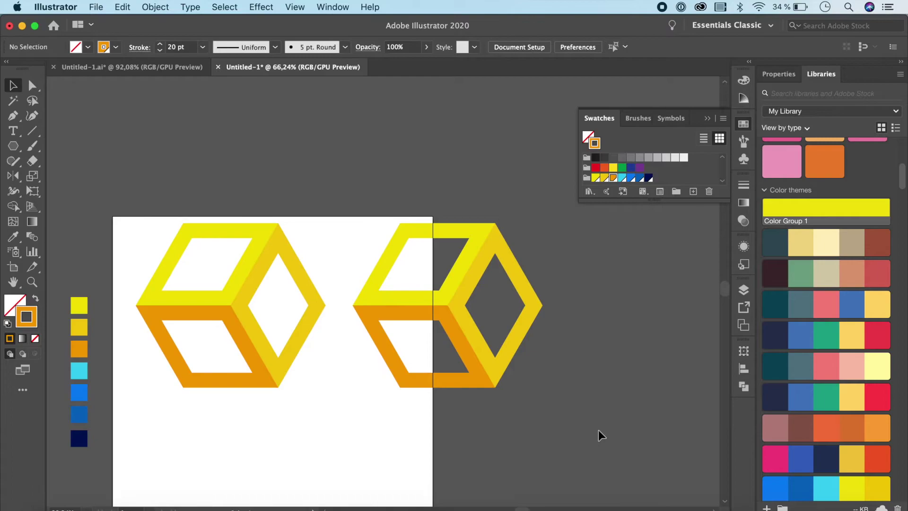
# Recolour the copy's top, right and bottom faces cyan, blue and dark blue
pyautogui.click(467, 257)
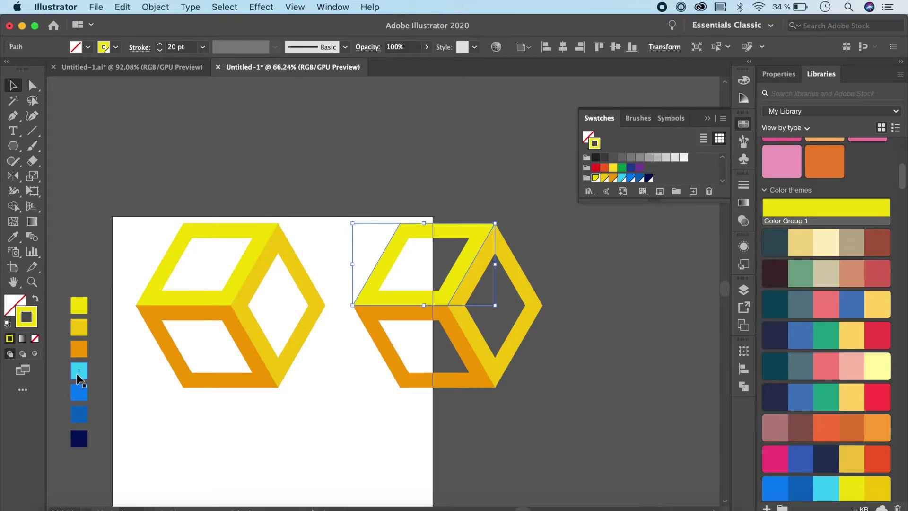
pyautogui.click(622, 177)
pyautogui.click(533, 300)
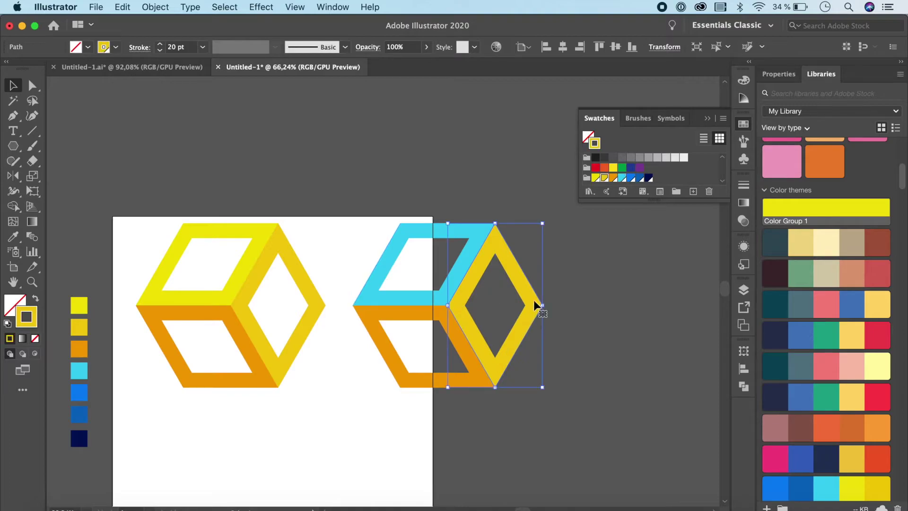
pyautogui.click(629, 178)
pyautogui.click(469, 376)
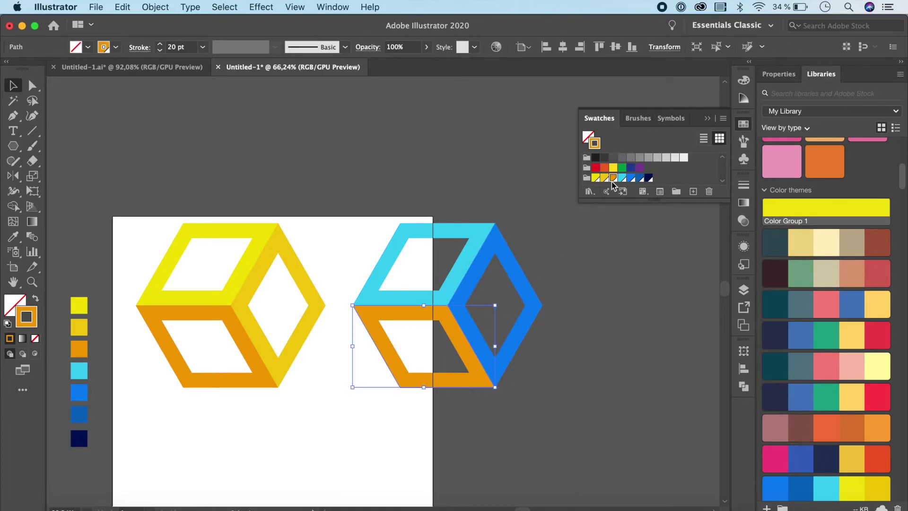
pyautogui.click(640, 178)
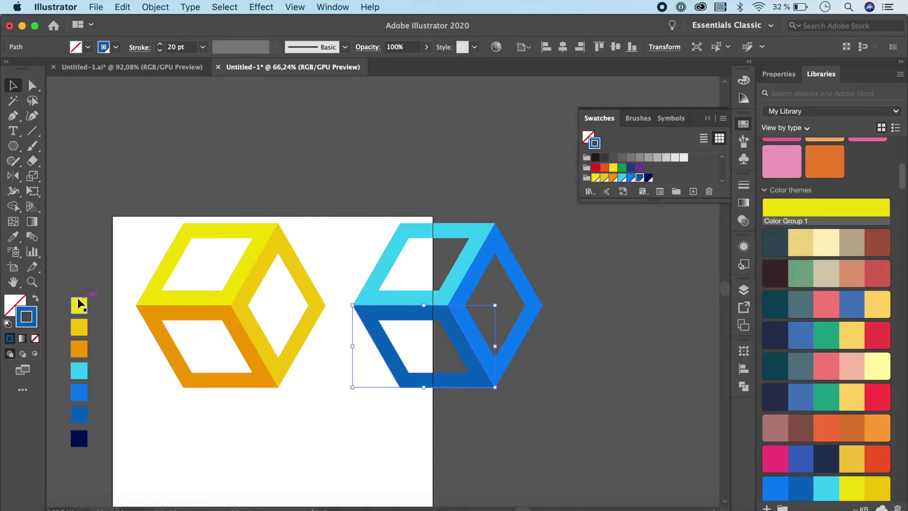
pyautogui.press('x')
# Fill the blue cube's bottom and right face openings navy
pyautogui.press('F6')
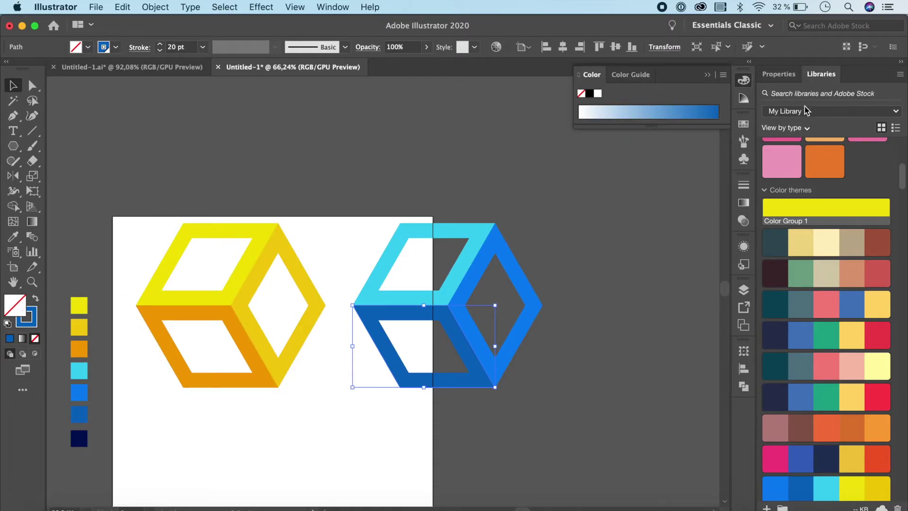
pyautogui.click(745, 124)
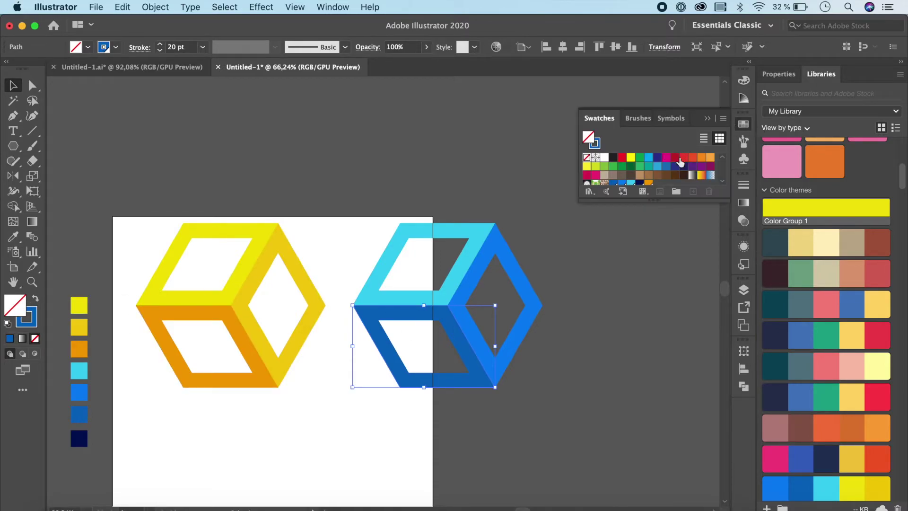
pyautogui.click(647, 177)
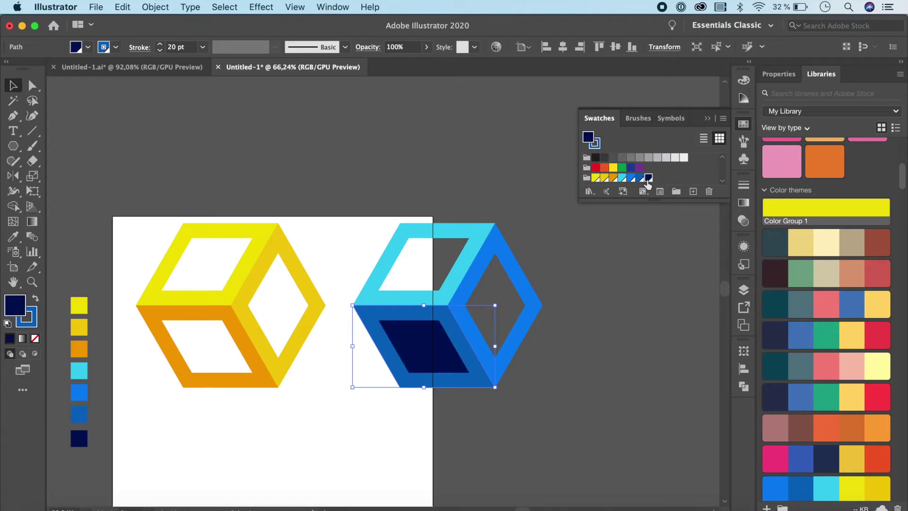
pyautogui.click(526, 327)
pyautogui.click(640, 184)
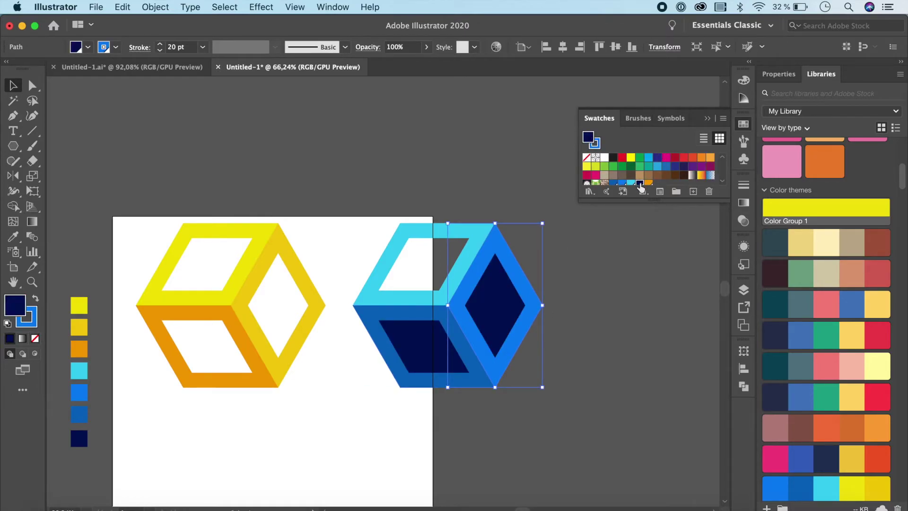
pyautogui.scroll(-3, 783, 364)
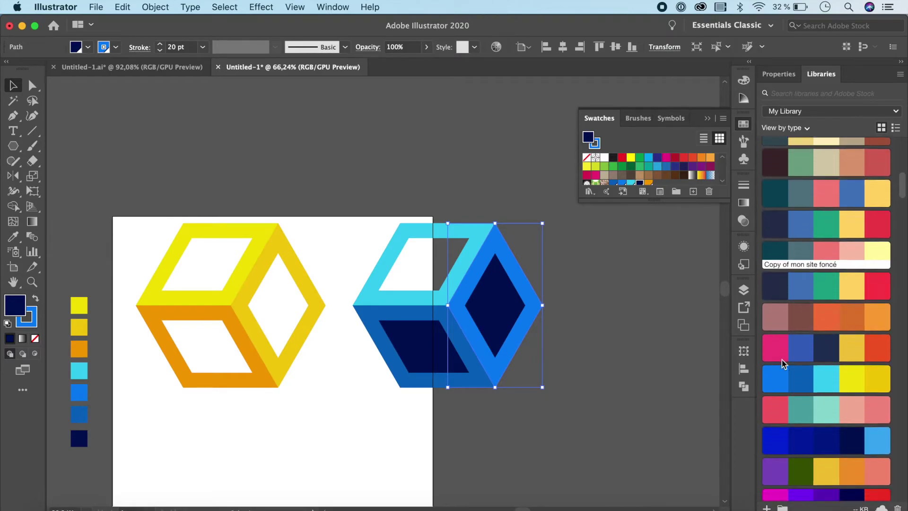
pyautogui.scroll(-5, 783, 363)
pyautogui.scroll(-5, 784, 363)
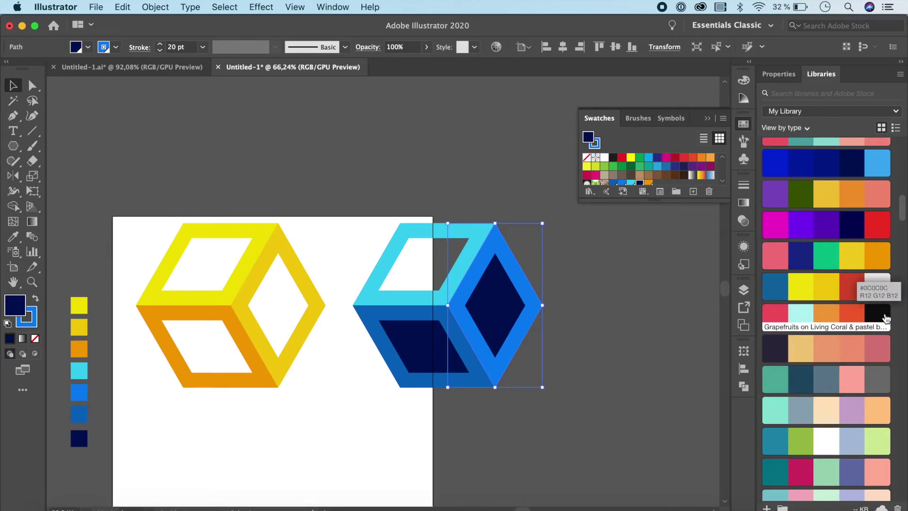
# Fill the right, bottom-left and top openings black, then deselect
pyautogui.click(878, 313)
pyautogui.click(470, 377)
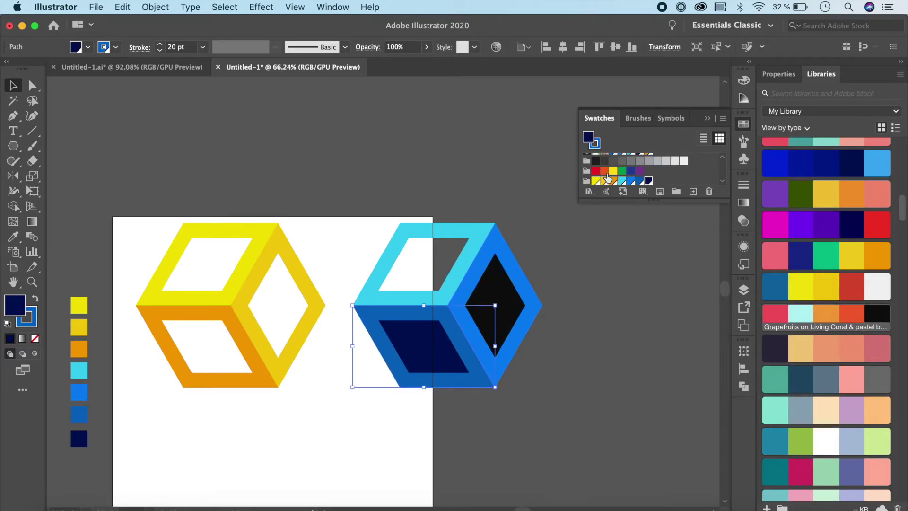
pyautogui.click(877, 314)
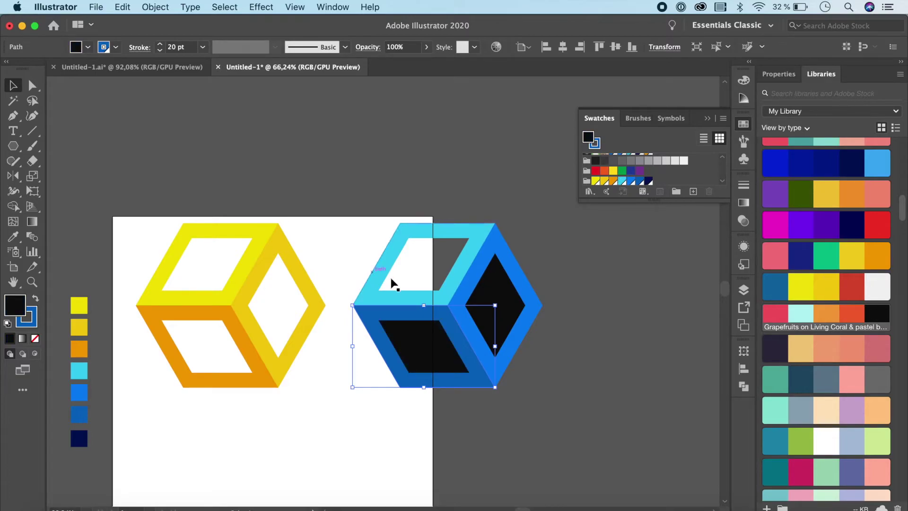
pyautogui.click(384, 299)
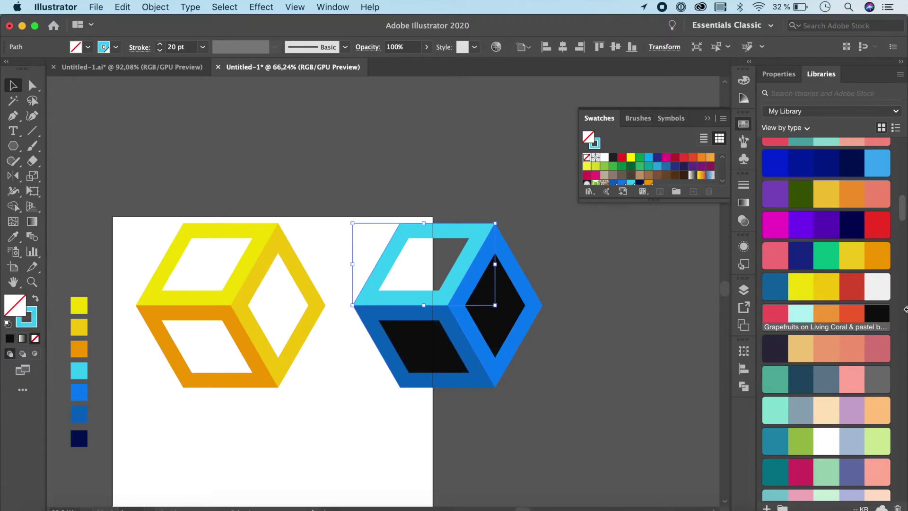
pyautogui.click(878, 313)
pyautogui.click(593, 390)
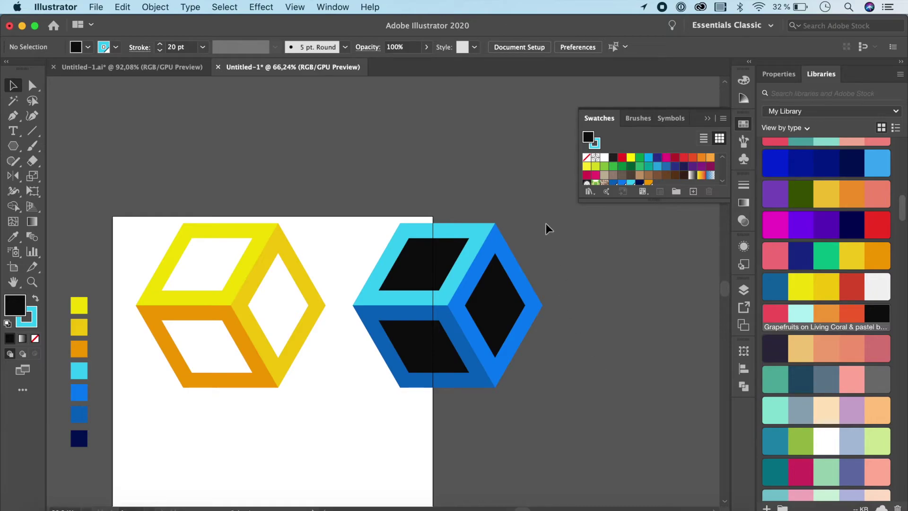
# Select the blue cube's parts and group them with Cmd+G
pyautogui.moveTo(548, 424); pyautogui.dragTo(396, 392)
pyautogui.press('super+g')
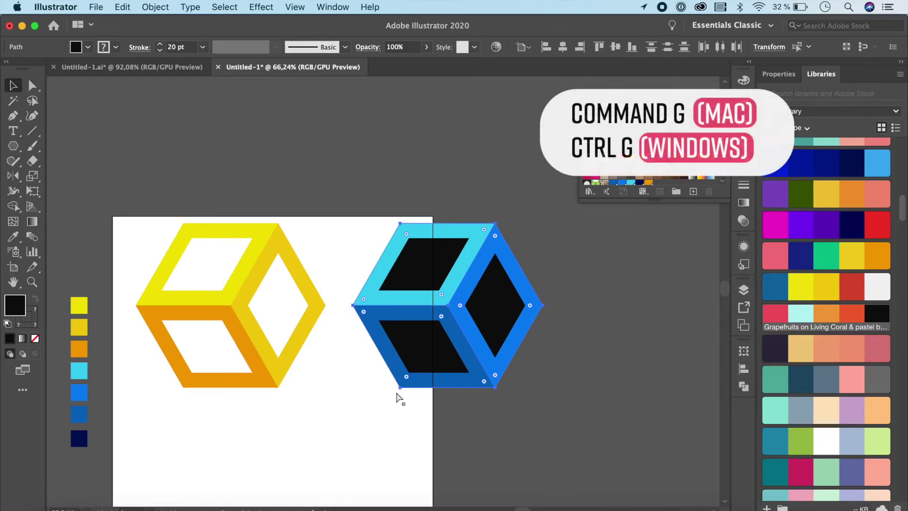
pyautogui.press('super+g')
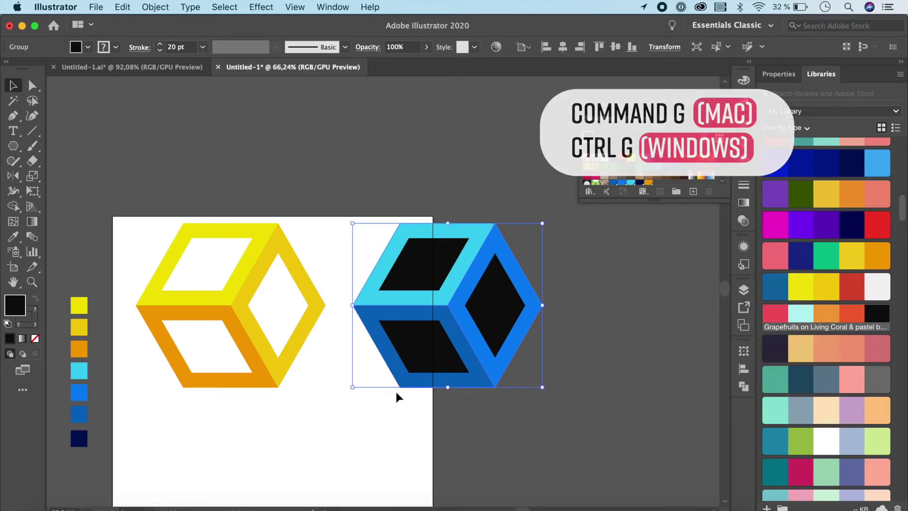
# Move the blue cube onto the yellow cube and shrink it inside
pyautogui.moveTo(489, 363); pyautogui.dragTo(281, 369)
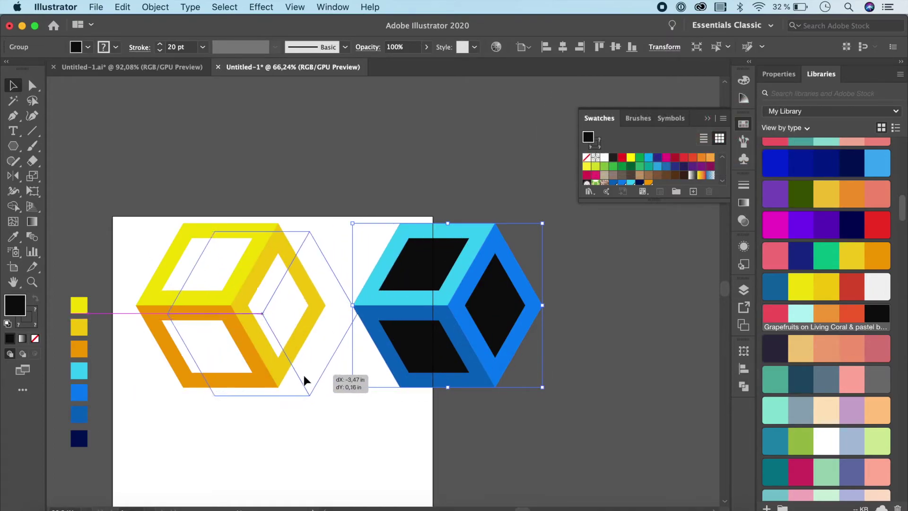
pyautogui.moveTo(280, 369); pyautogui.dragTo(276, 366)
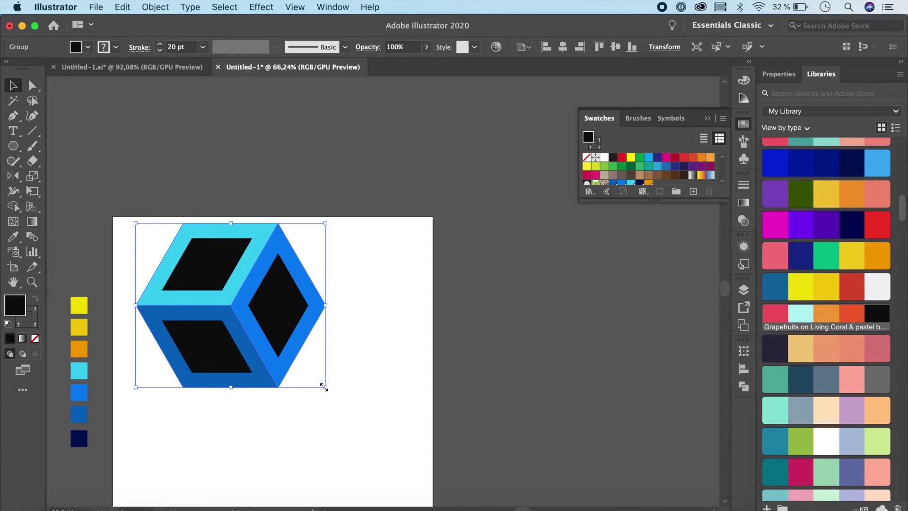
pyautogui.moveTo(324, 387); pyautogui.dragTo(314, 376)
pyautogui.click(403, 404)
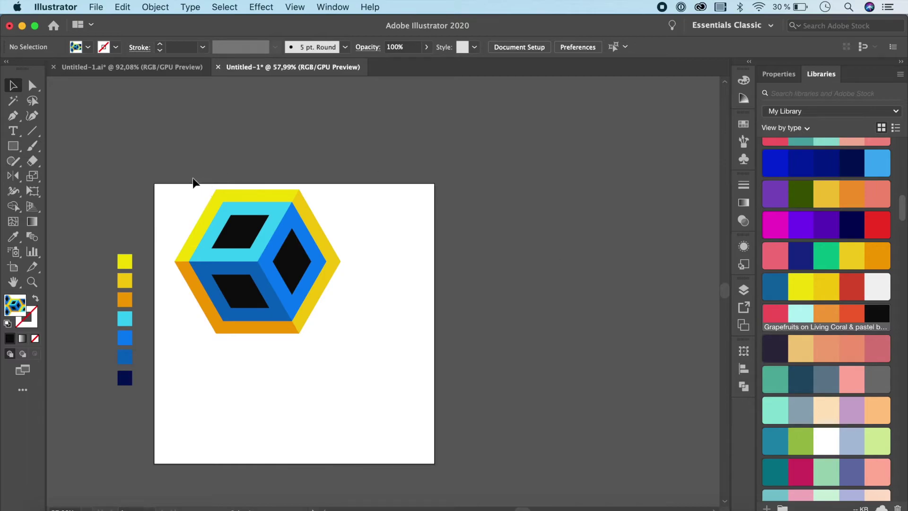
pyautogui.moveTo(194, 178); pyautogui.dragTo(328, 309)
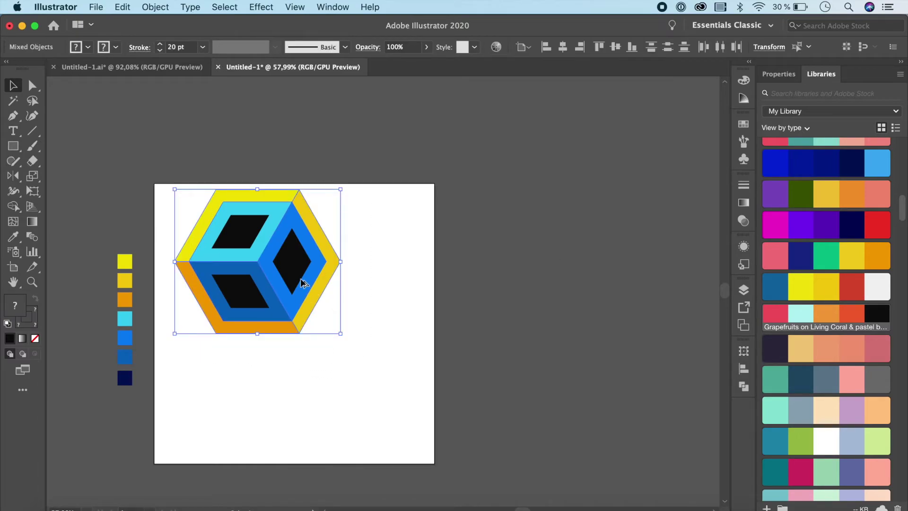
# Duplicate the nested cube design above-left of the artboard, then reselect the original
pyautogui.moveTo(300, 279); pyautogui.dragTo(568, 200)
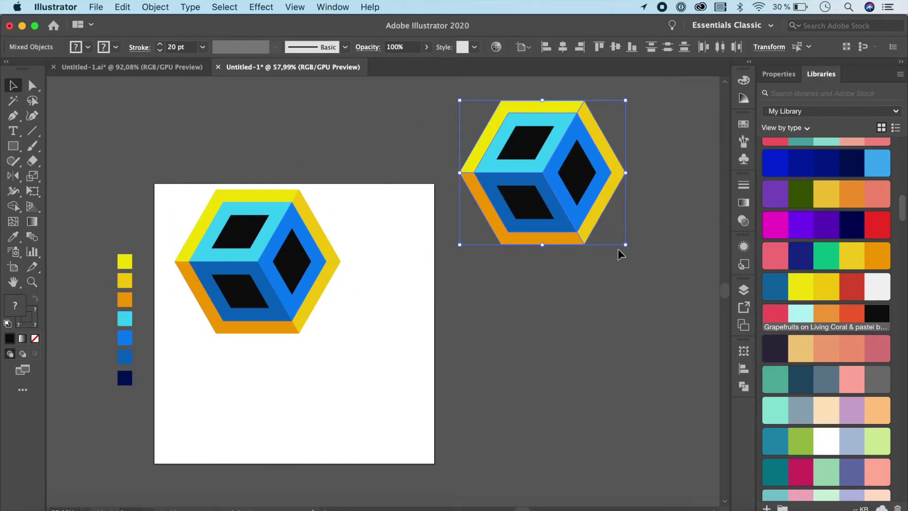
pyautogui.moveTo(590, 229); pyautogui.dragTo(571, 211)
pyautogui.scroll(3, 685, 288)
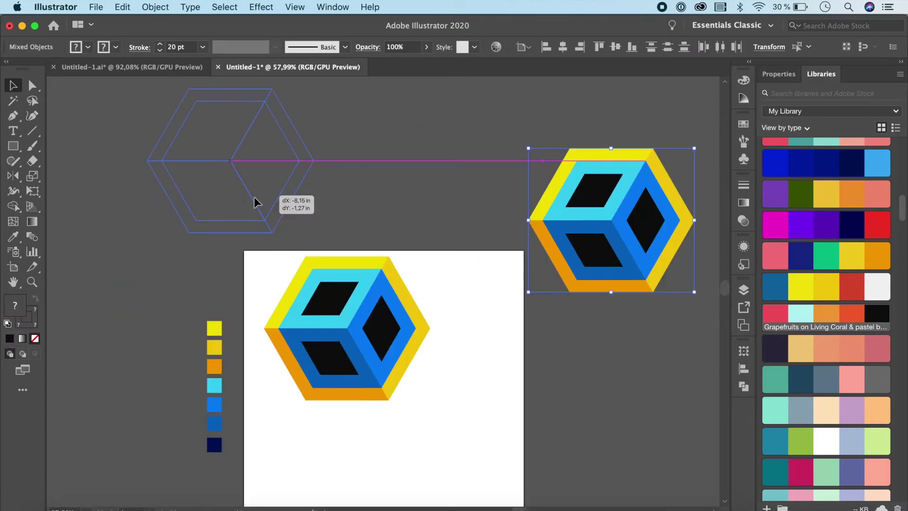
pyautogui.moveTo(635, 266); pyautogui.dragTo(255, 205)
pyautogui.click(606, 294)
pyautogui.scroll(-2, 497, 305)
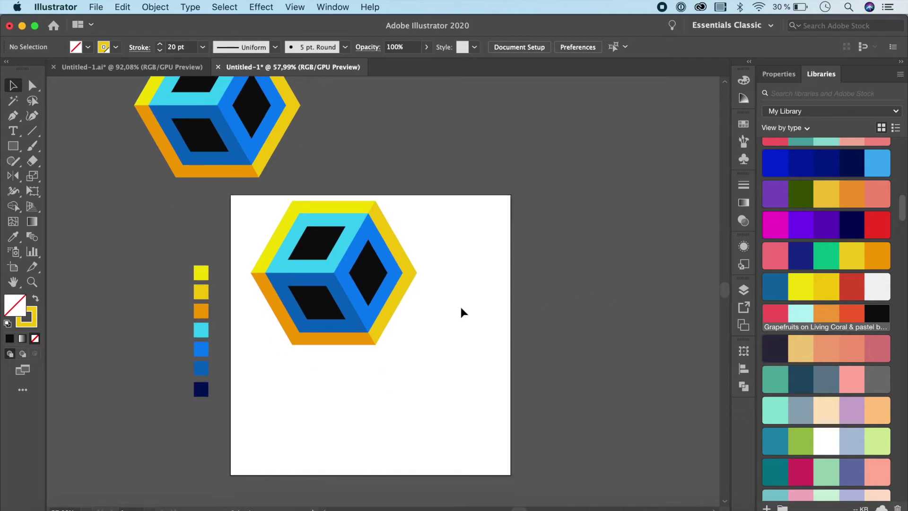
pyautogui.click(357, 318)
pyautogui.keyDown('alt'); pyautogui.scroll(1, 462, 390); pyautogui.keyUp('alt')
pyautogui.keyDown('alt'); pyautogui.scroll(1, 470, 373); pyautogui.keyUp('alt')
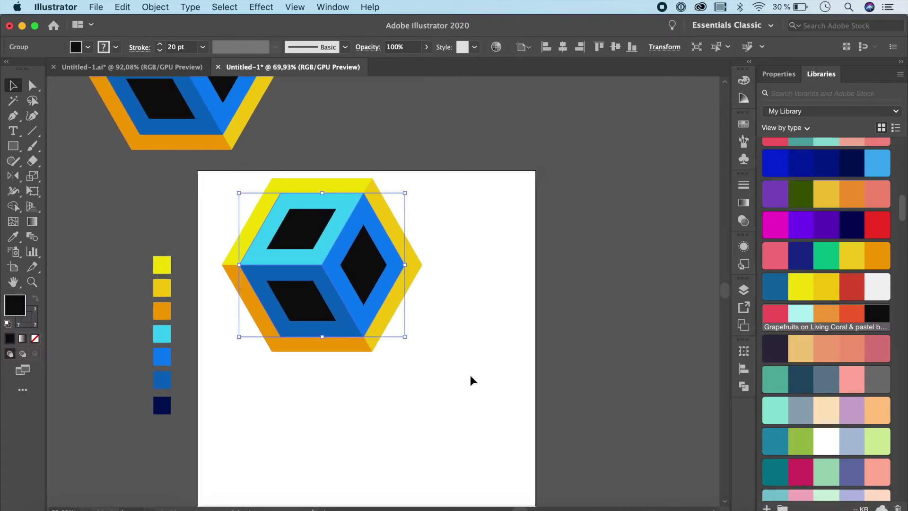
# Send the artboard cube's inner blue faces behind the yellow frames
pyautogui.press('super+bracketleft')
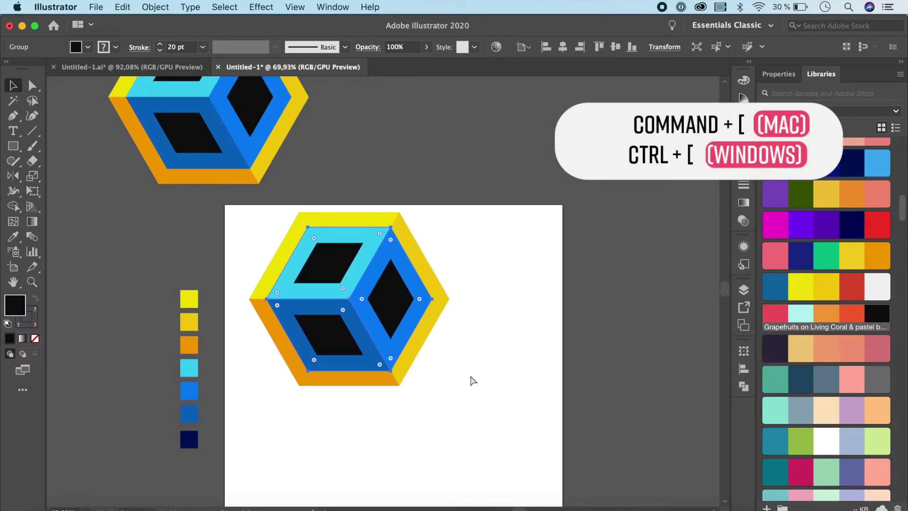
pyautogui.press('super+bracketleft')
pyautogui.press('super+bracketleft')
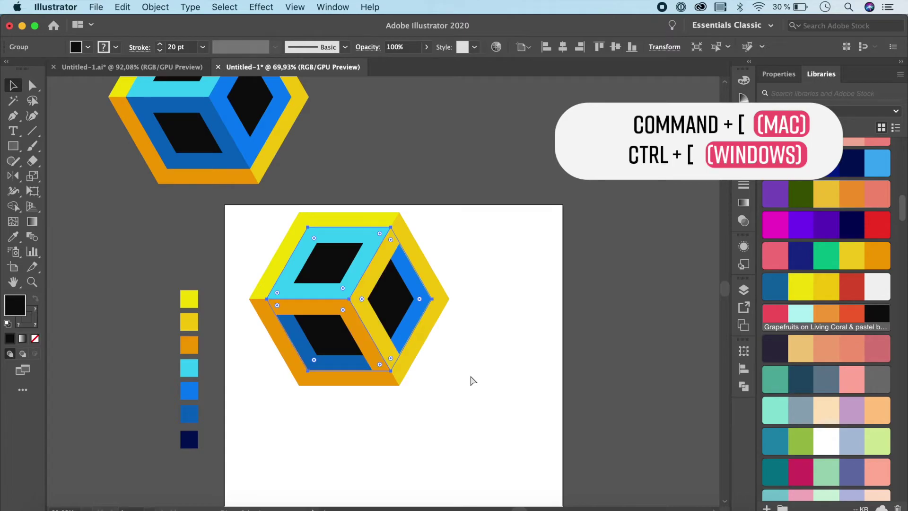
pyautogui.press('super+bracketleft')
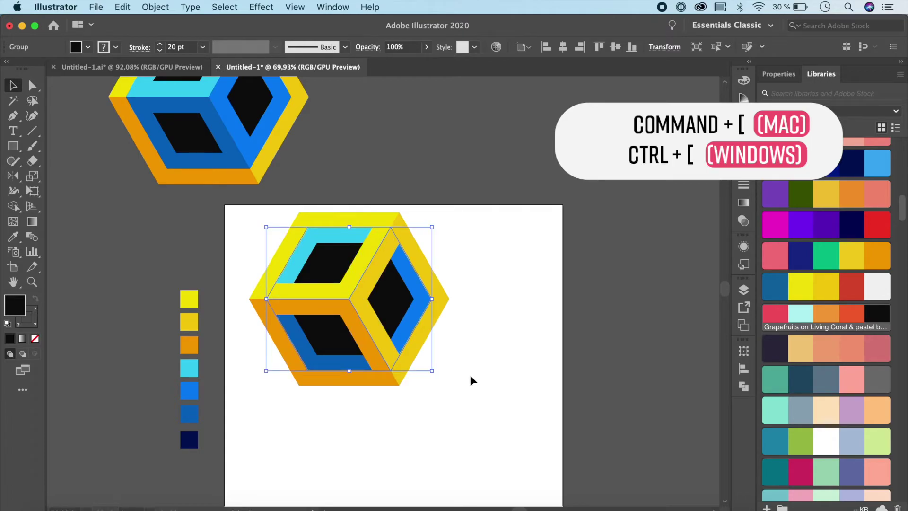
pyautogui.click(538, 394)
# Rotate the inner blue faces about 60 degrees around the cube centre
pyautogui.click(415, 299)
pyautogui.moveTo(438, 221); pyautogui.dragTo(328, 179)
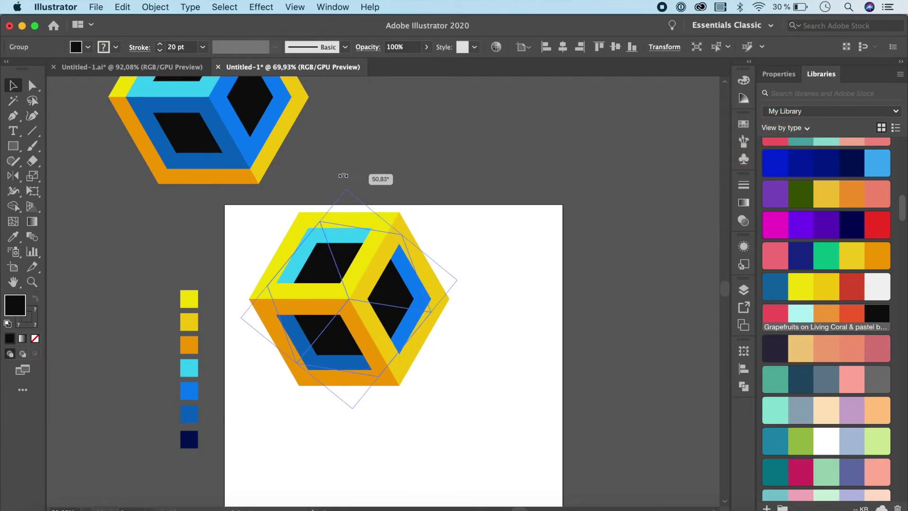
pyautogui.moveTo(327, 179); pyautogui.dragTo(325, 186)
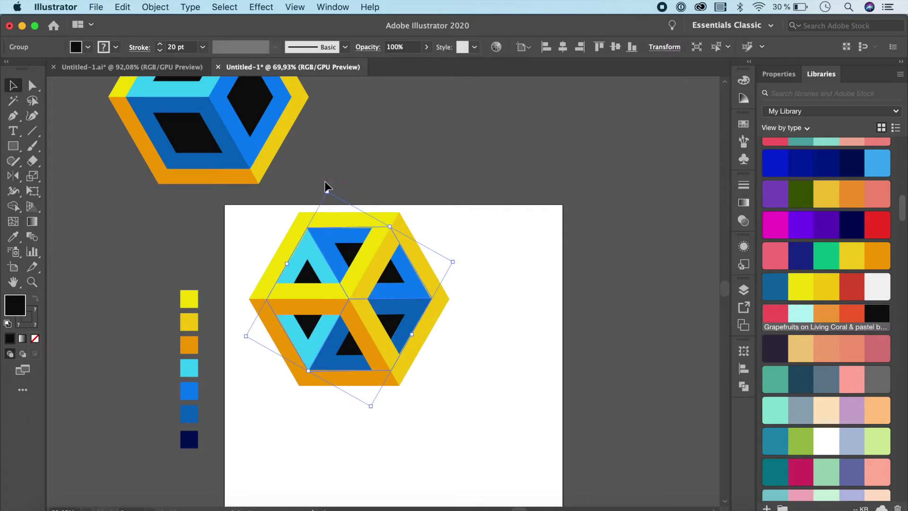
pyautogui.click(547, 305)
pyautogui.scroll(3, 419, 325)
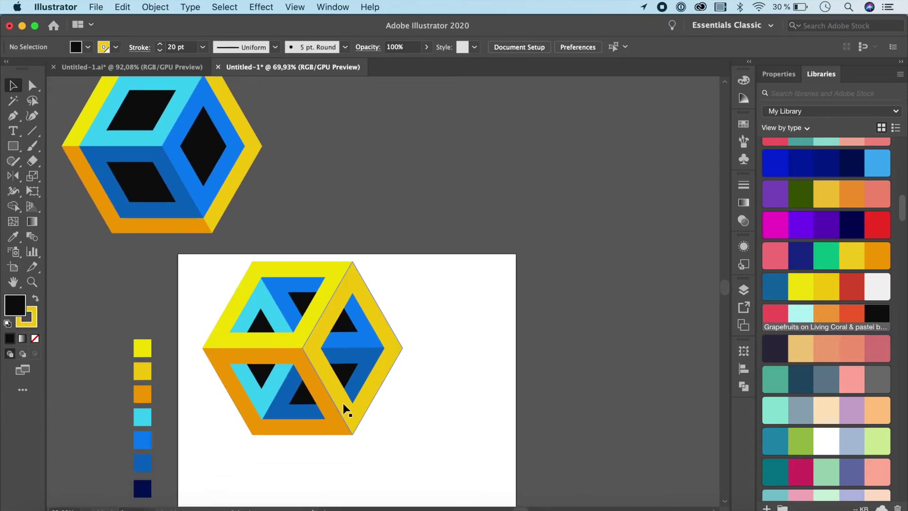
pyautogui.scroll(-2, 343, 403)
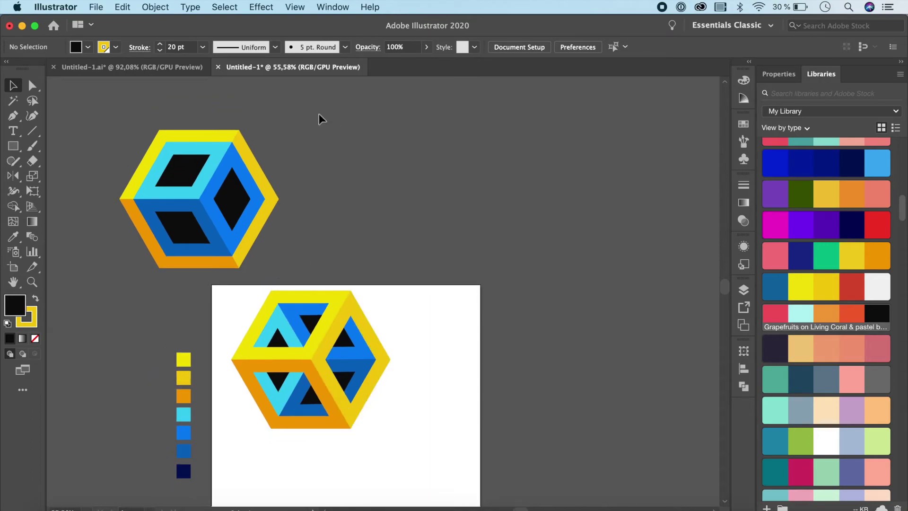
# Group the upper-left cube copy and start making a pattern from it
pyautogui.moveTo(238, 259); pyautogui.dragTo(119, 282)
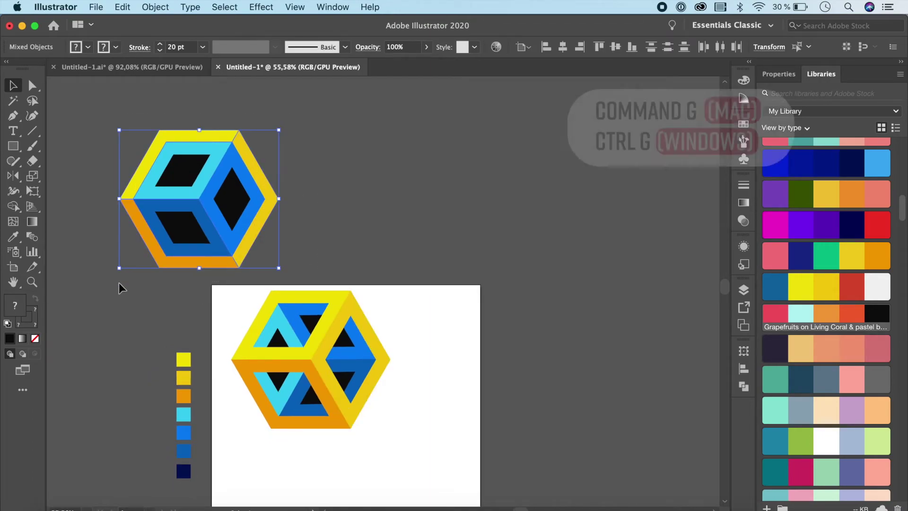
pyautogui.press('super+g')
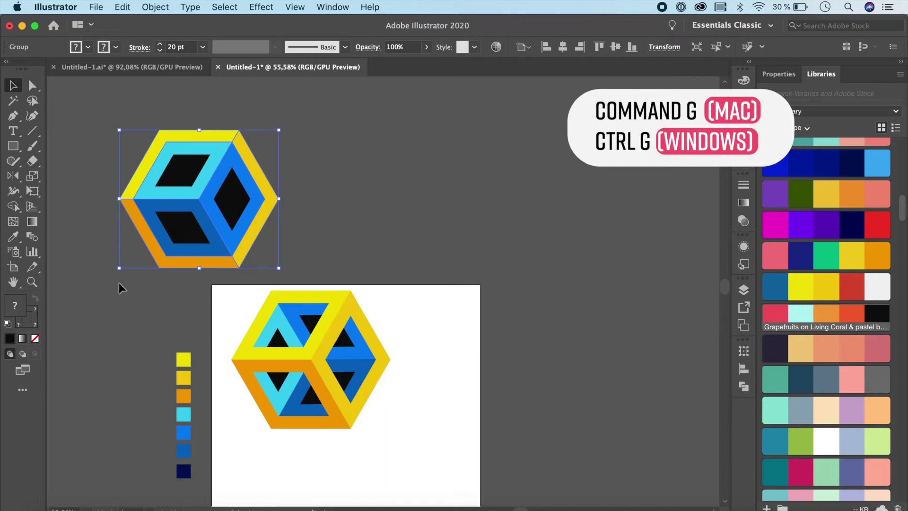
pyautogui.click(169, 9)
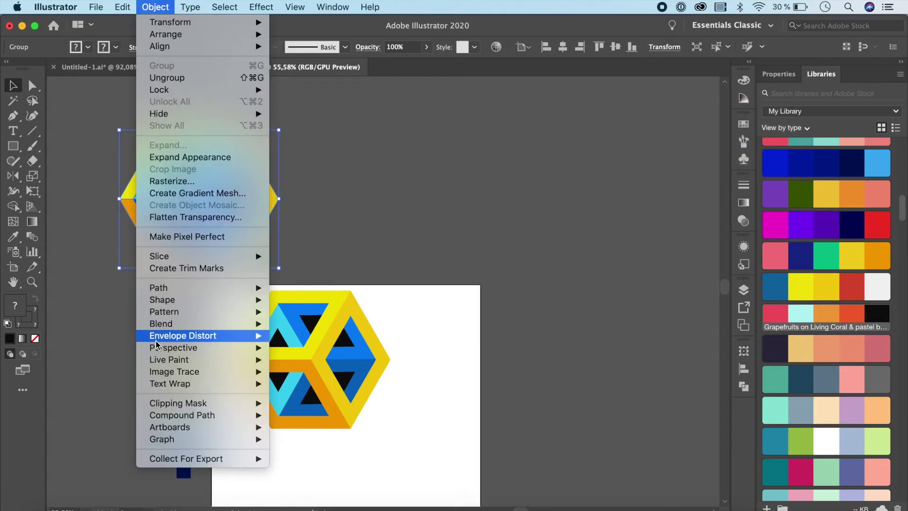
pyautogui.moveTo(164, 312)
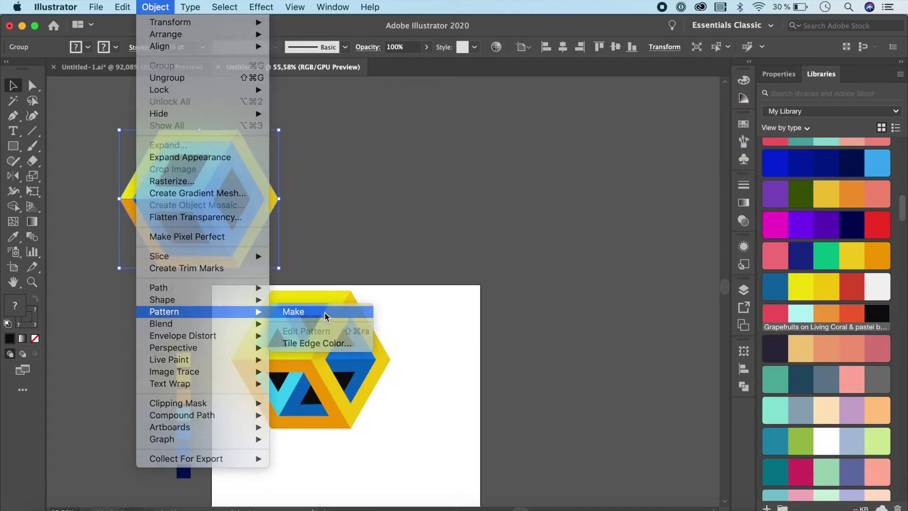
pyautogui.click(324, 311)
# Set the blue cube pattern's tile type to Hex by Column and finish editing
pyautogui.click(568, 298)
pyautogui.click(161, 173)
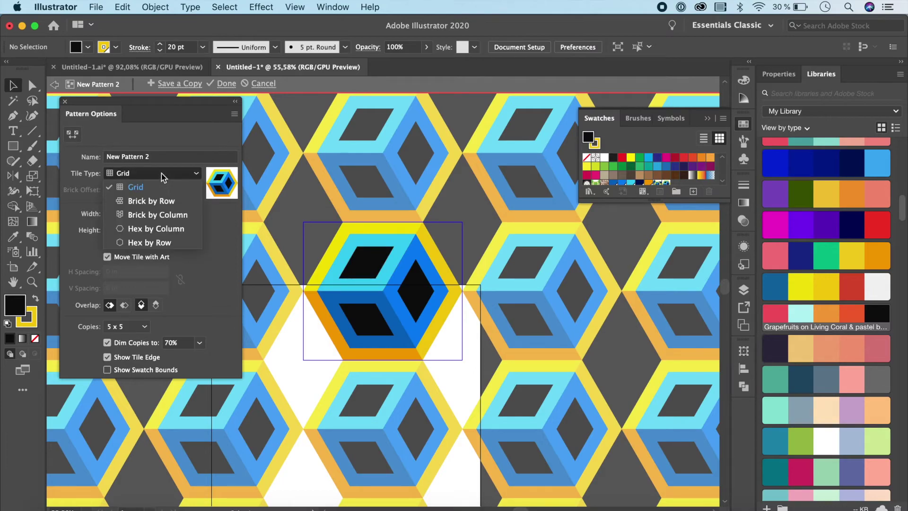
pyautogui.click(170, 234)
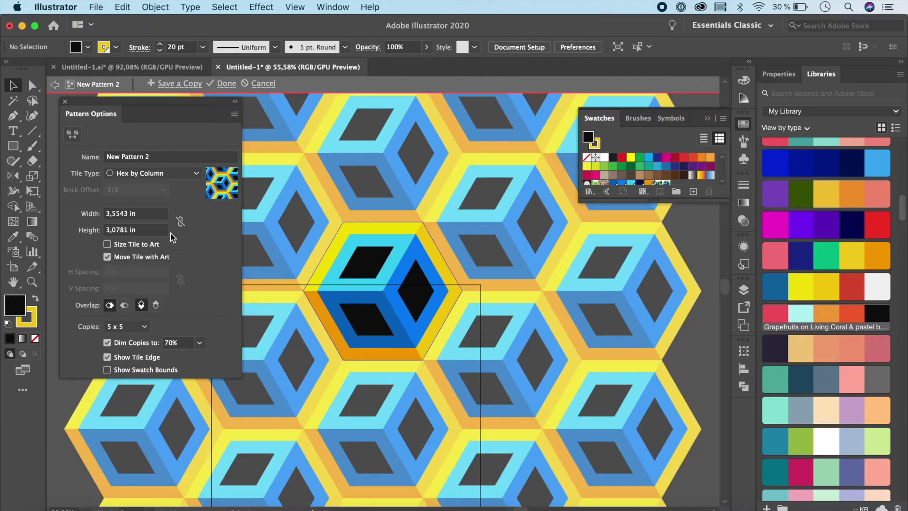
pyautogui.scroll(2, 364, 296)
pyautogui.scroll(4, 363, 295)
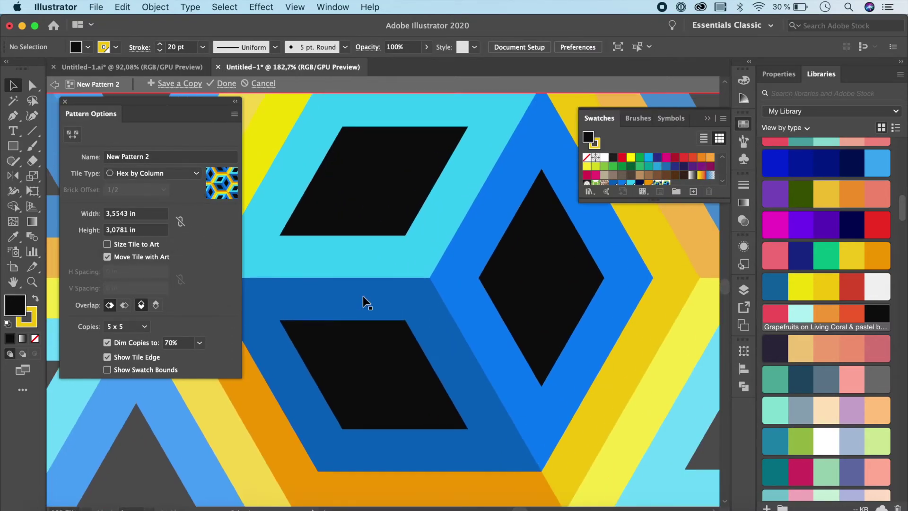
pyautogui.hscroll(-3, 363, 296)
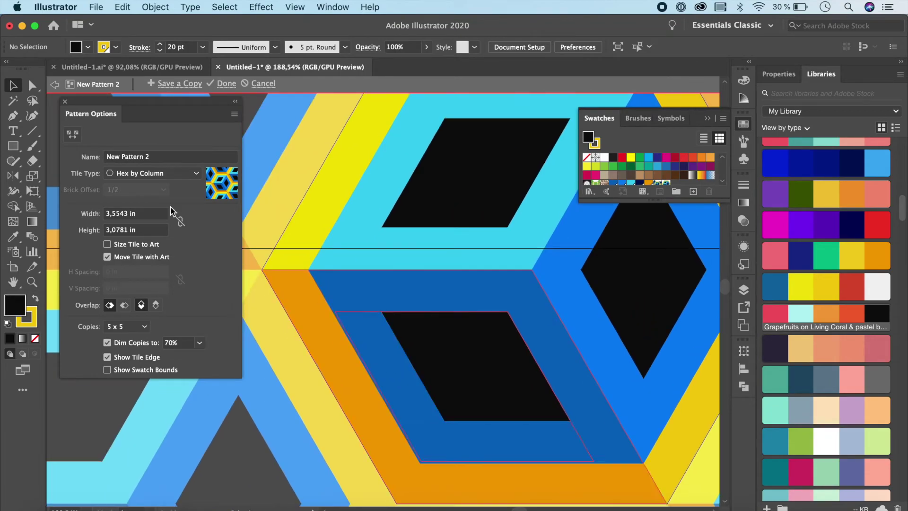
pyautogui.click(71, 135)
pyautogui.scroll(-1, 394, 350)
pyautogui.scroll(-4, 394, 351)
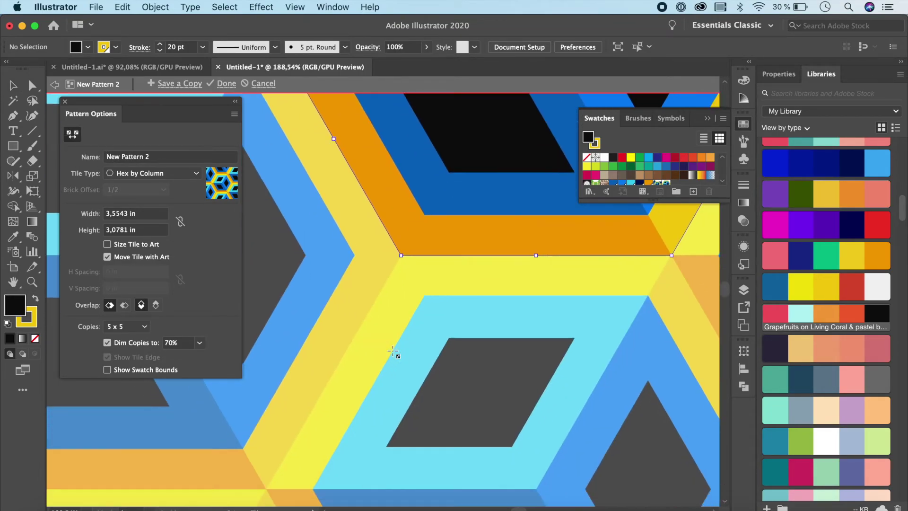
pyautogui.scroll(-2, 393, 350)
pyautogui.scroll(-2, 394, 351)
pyautogui.scroll(-2, 393, 351)
pyautogui.scroll(-2, 394, 350)
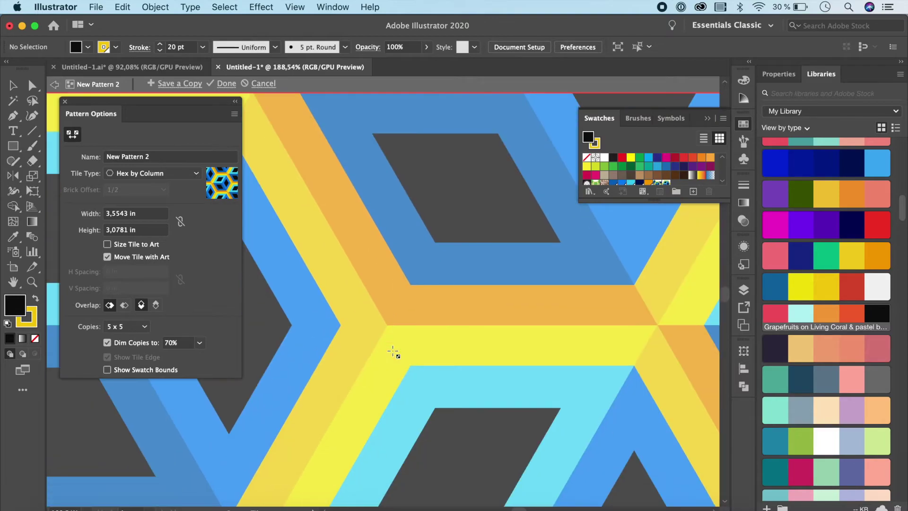
pyautogui.scroll(2, 394, 351)
pyautogui.scroll(1, 394, 351)
pyautogui.scroll(1, 395, 348)
pyautogui.scroll(2, 394, 344)
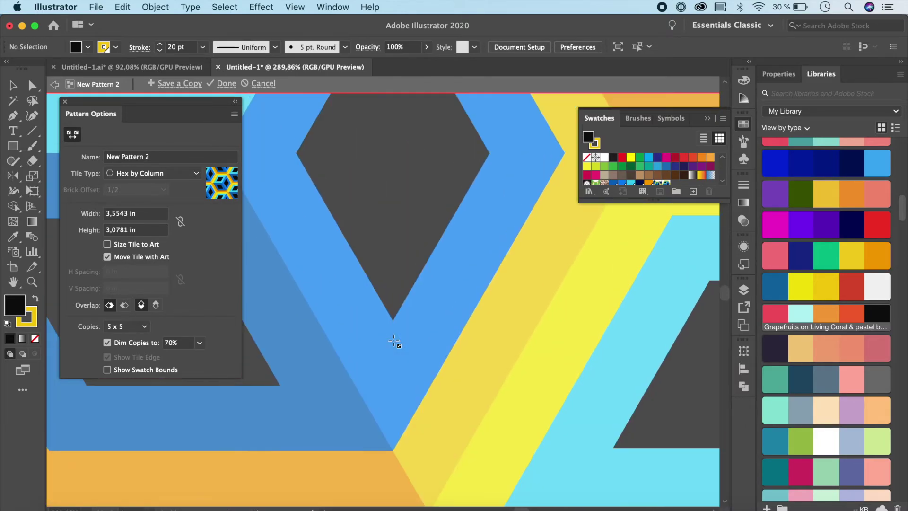
pyautogui.scroll(-1, 395, 344)
pyautogui.scroll(-1, 395, 344)
pyautogui.scroll(-2, 395, 343)
pyautogui.scroll(-1, 395, 345)
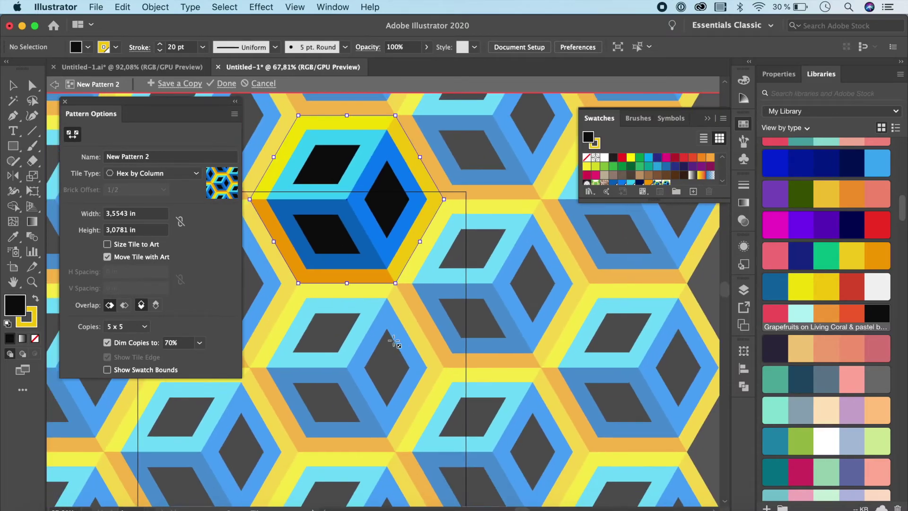
pyautogui.scroll(2, 394, 341)
pyautogui.scroll(2, 394, 338)
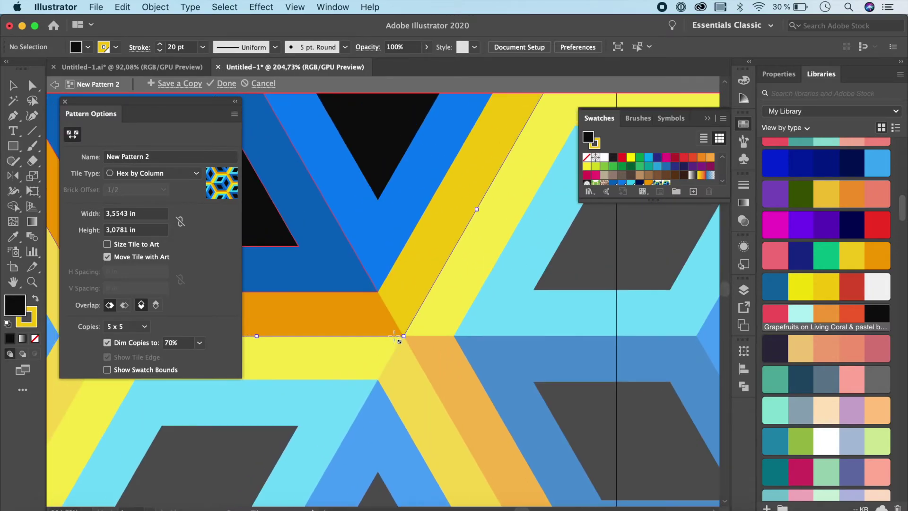
pyautogui.click(227, 83)
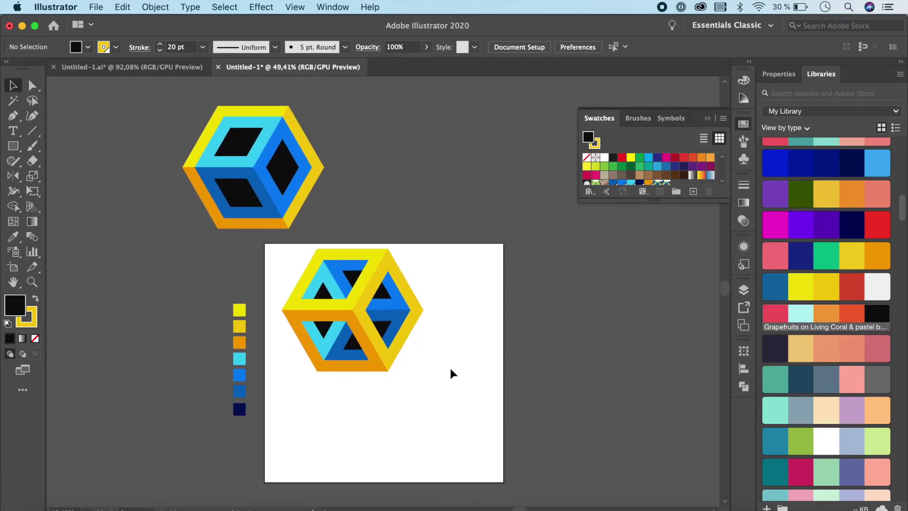
pyautogui.scroll(-1, 450, 368)
pyautogui.scroll(-5, 450, 368)
# Draw a large rectangle below the artboard filled with the cube pattern, no outline
pyautogui.press('m')
pyautogui.moveTo(69, 284); pyautogui.dragTo(703, 490)
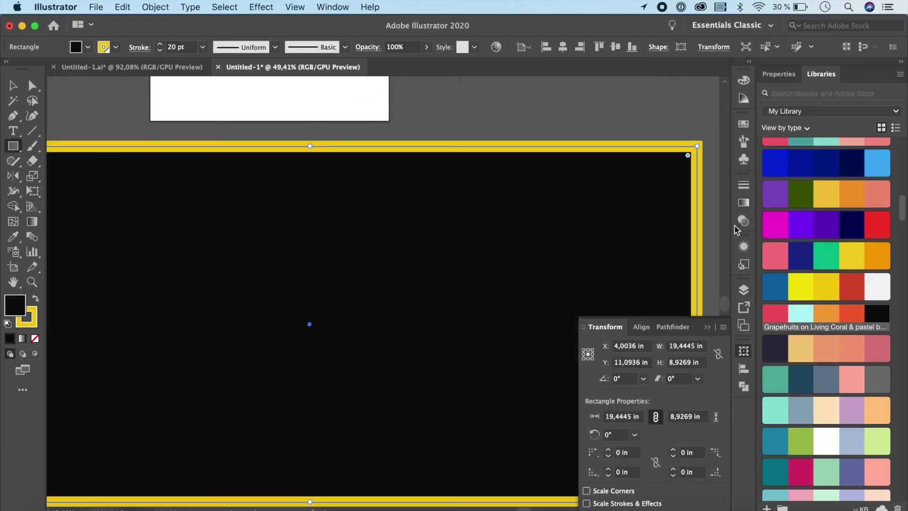
pyautogui.click(744, 124)
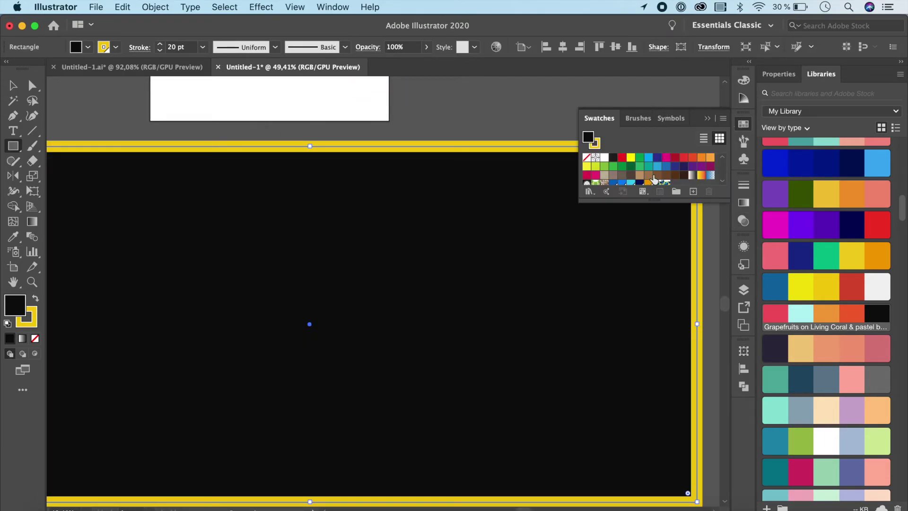
pyautogui.scroll(-1, 654, 179)
pyautogui.click(664, 173)
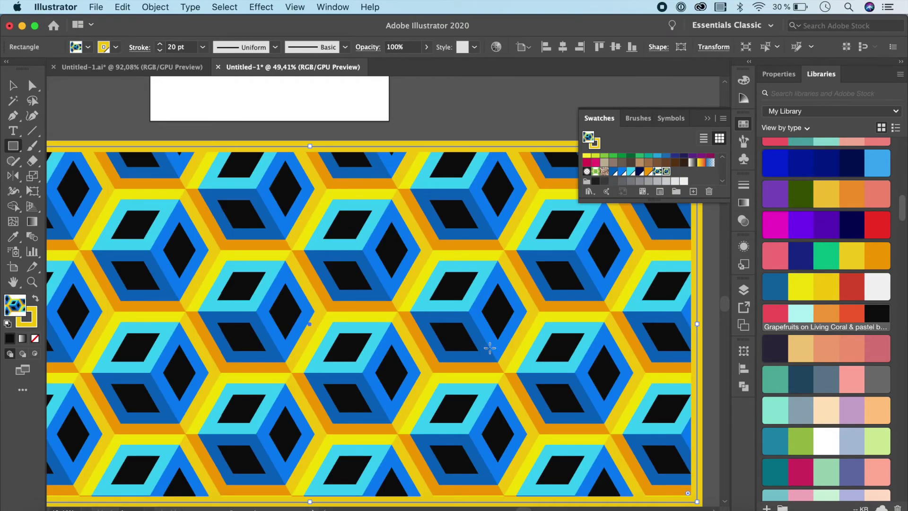
pyautogui.scroll(-2, 490, 348)
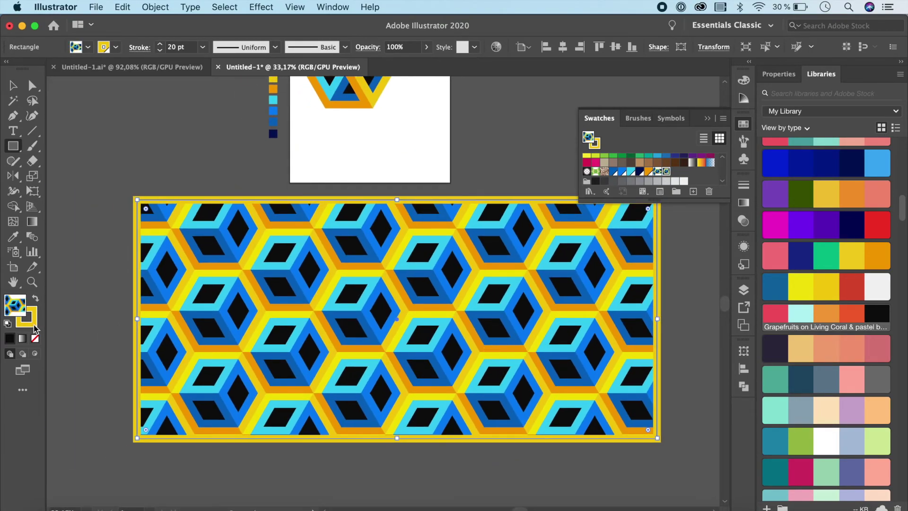
pyautogui.click(34, 329)
pyautogui.scroll(4, 428, 293)
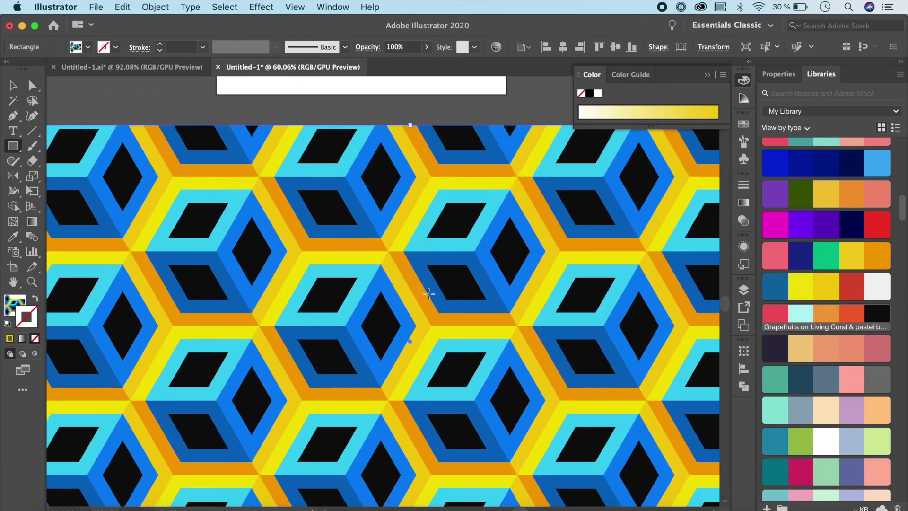
pyautogui.scroll(1, 427, 292)
pyautogui.scroll(3, 640, 289)
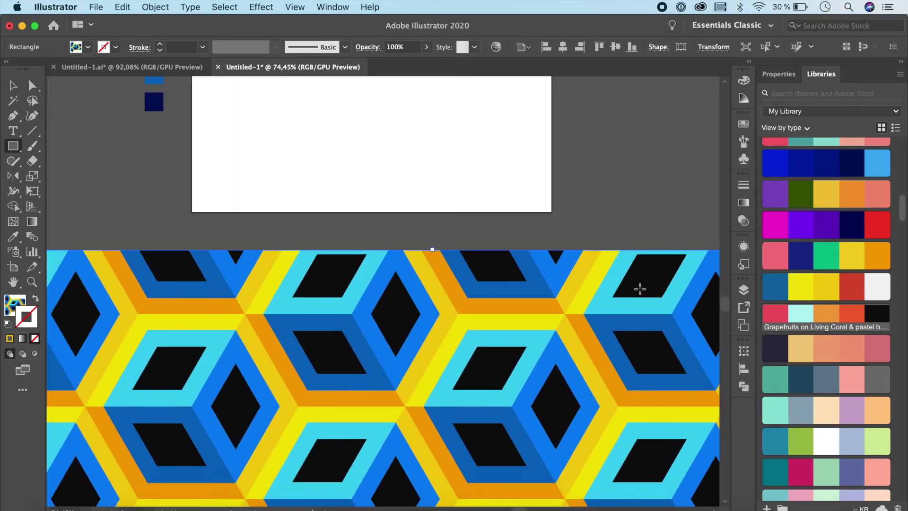
pyautogui.scroll(2, 640, 289)
pyautogui.scroll(-2, 659, 280)
pyautogui.scroll(3, 659, 279)
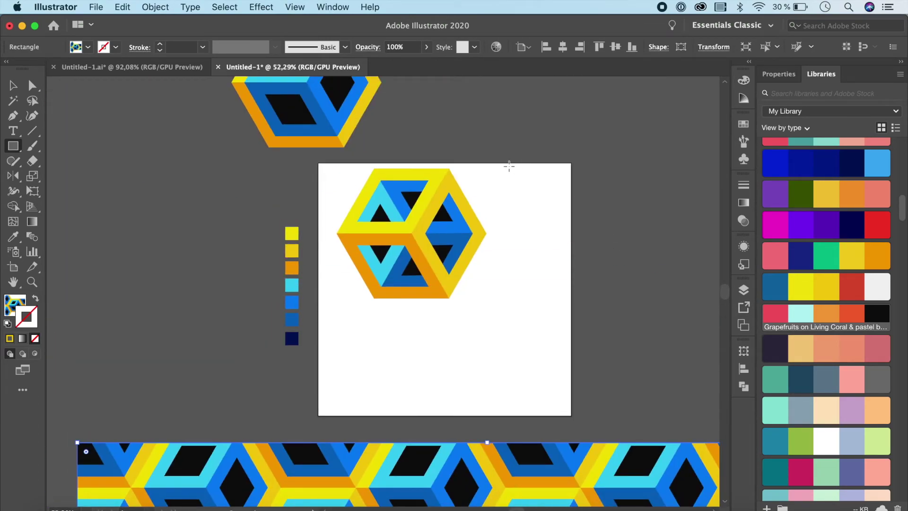
# Select and group all pieces of the yellow open-frame cube
pyautogui.click(22, 86)
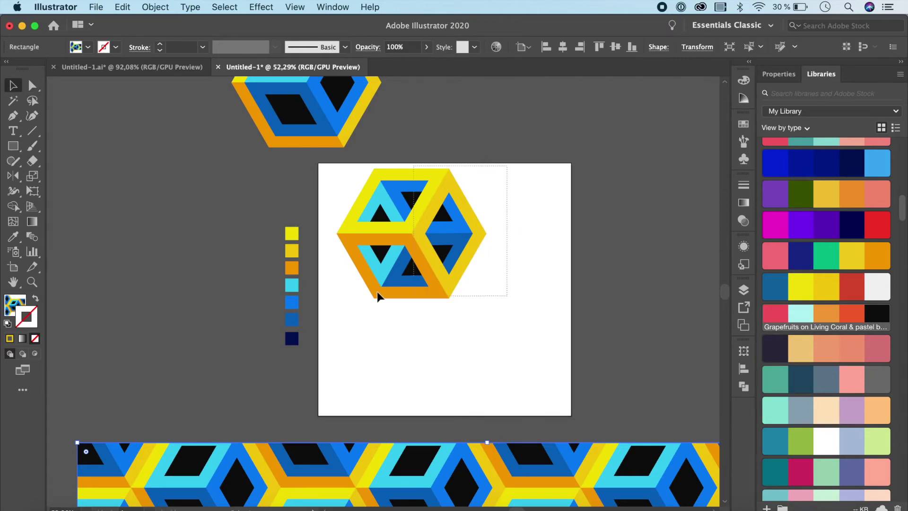
pyautogui.moveTo(501, 164); pyautogui.dragTo(348, 292)
pyautogui.press('super+shift+b')
pyautogui.press('super+h')
pyautogui.press('super+shift+b')
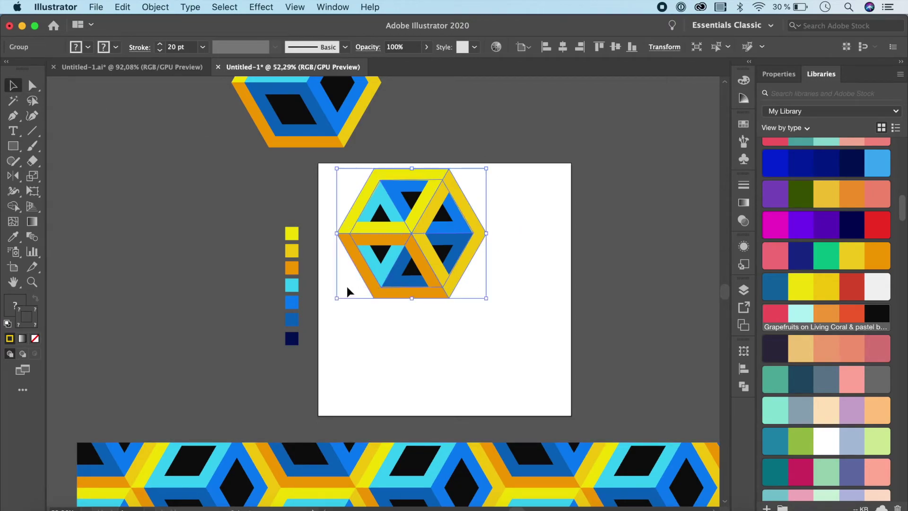
pyautogui.click(160, 8)
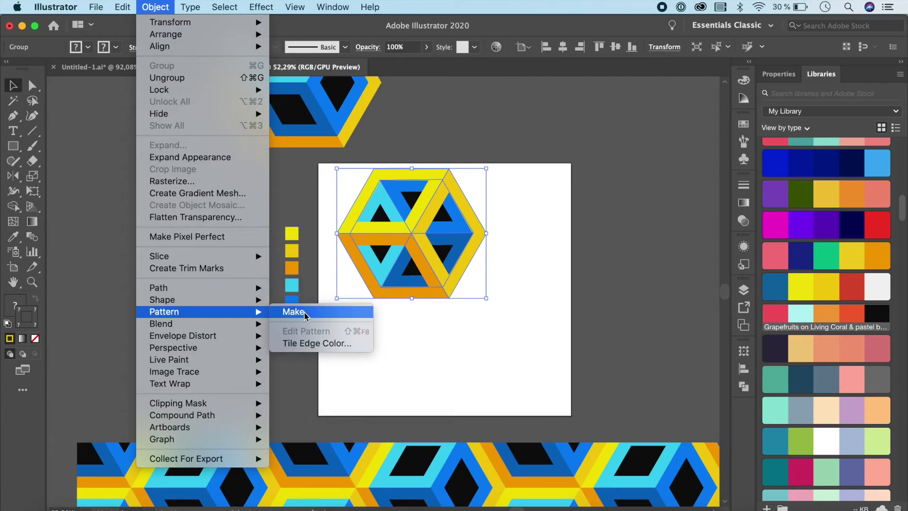
# Make a Hex by Column pattern swatch from the yellow open-frame cube
pyautogui.click(366, 316)
pyautogui.click(578, 295)
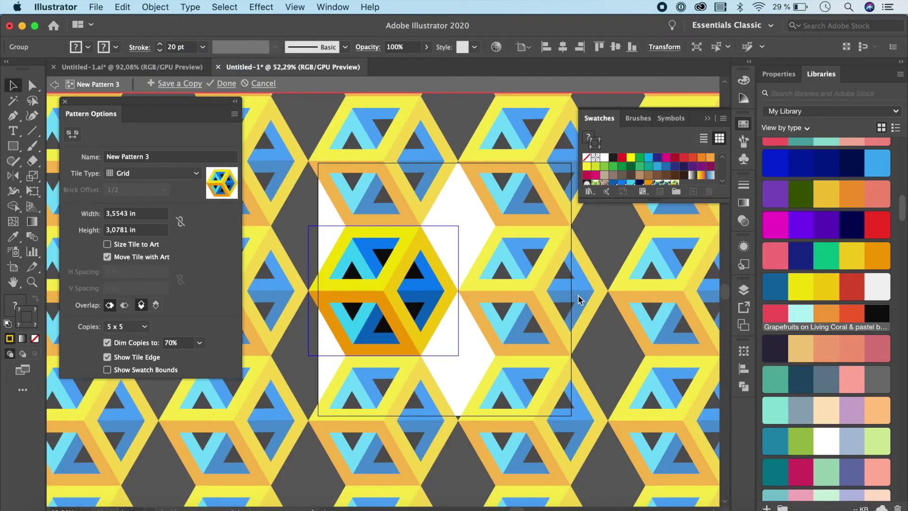
pyautogui.click(156, 173)
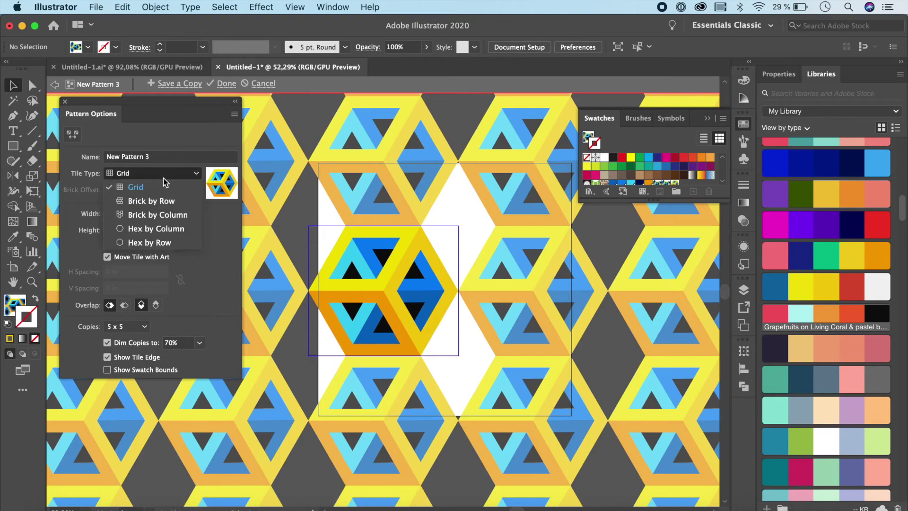
pyautogui.click(158, 231)
pyautogui.scroll(3, 482, 318)
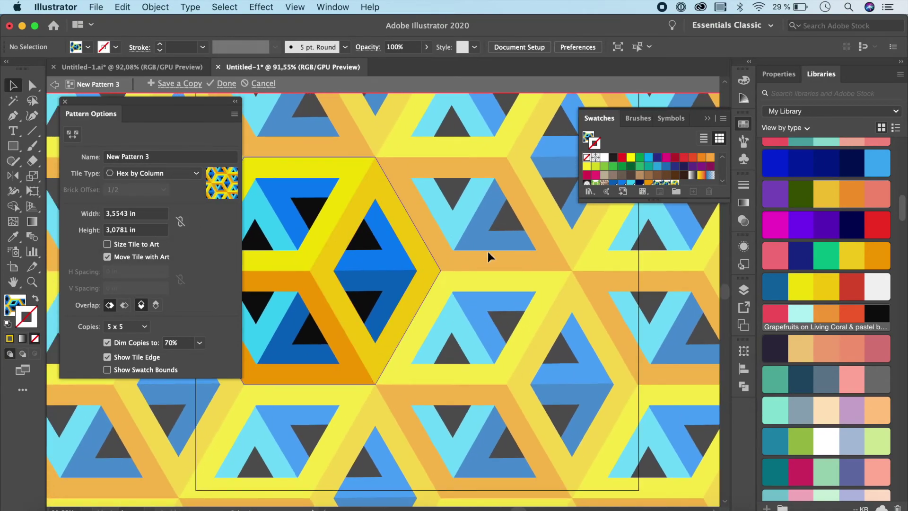
pyautogui.click(226, 84)
pyautogui.scroll(-3, 499, 398)
pyautogui.scroll(-2, 499, 398)
pyautogui.scroll(-3, 499, 398)
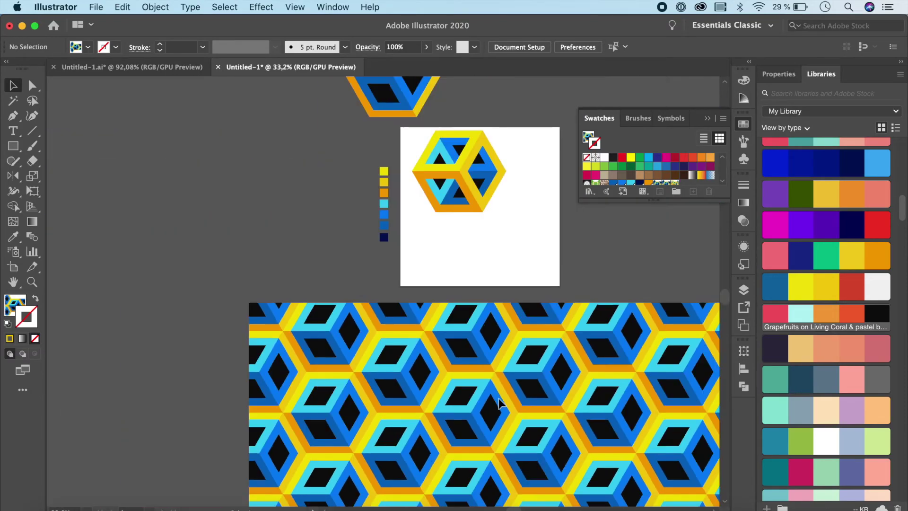
pyautogui.scroll(-2, 499, 398)
pyautogui.scroll(-2, 499, 398)
pyautogui.scroll(-2, 496, 398)
pyautogui.scroll(-3, 496, 398)
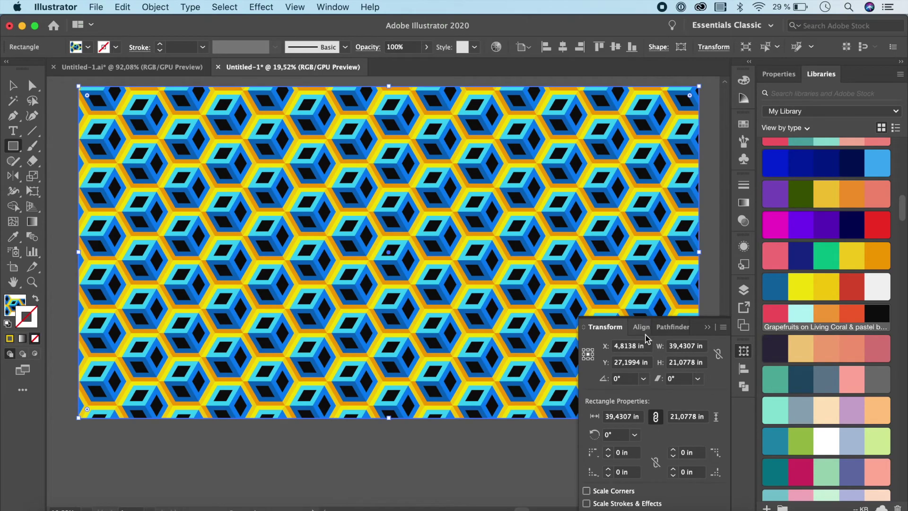
# Give the large rectangle no outline and the yellow frame pattern fill, then deselect
pyautogui.click(708, 329)
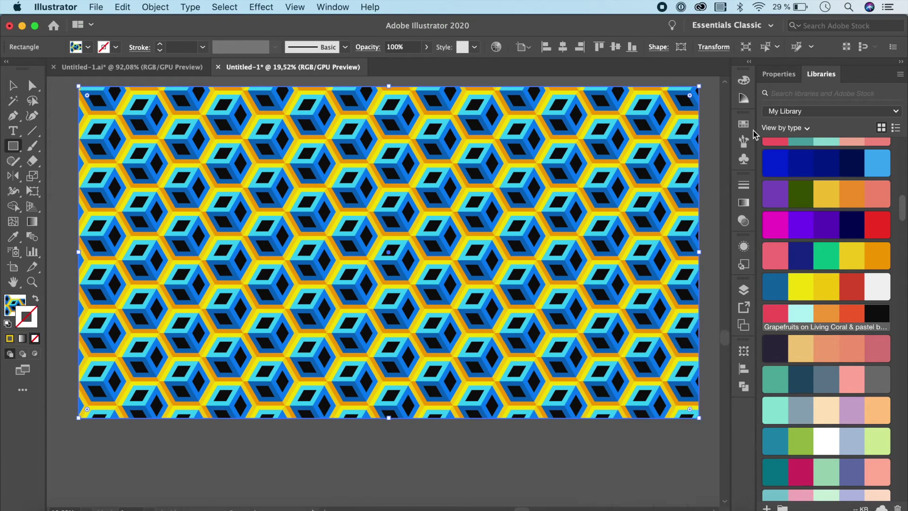
pyautogui.click(744, 124)
pyautogui.click(675, 184)
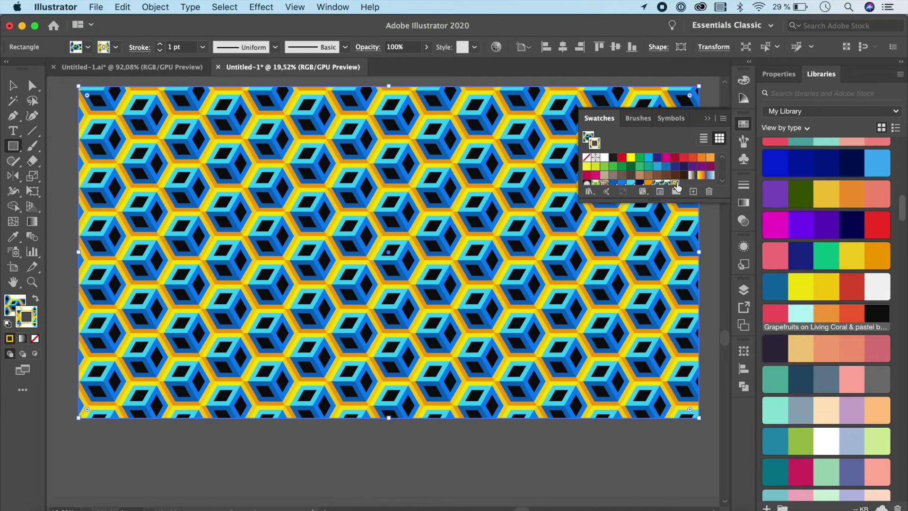
pyautogui.click(35, 338)
pyautogui.click(13, 304)
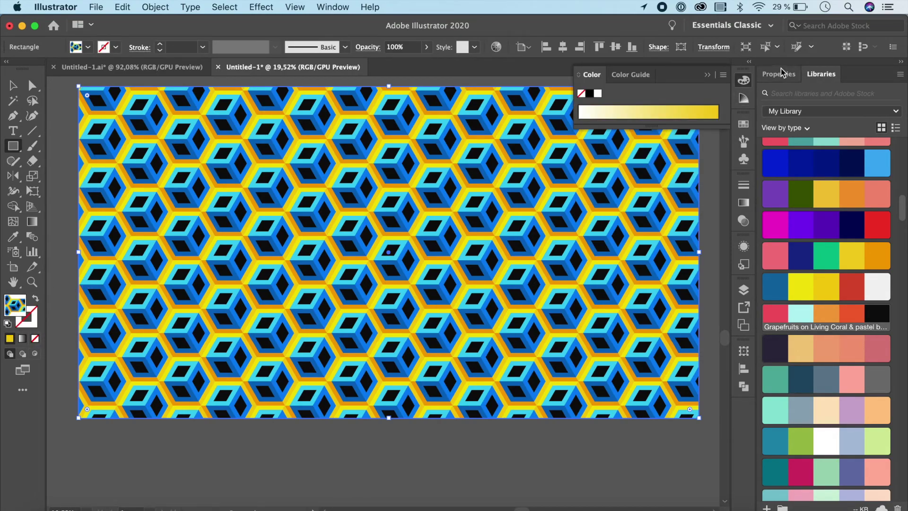
pyautogui.click(743, 124)
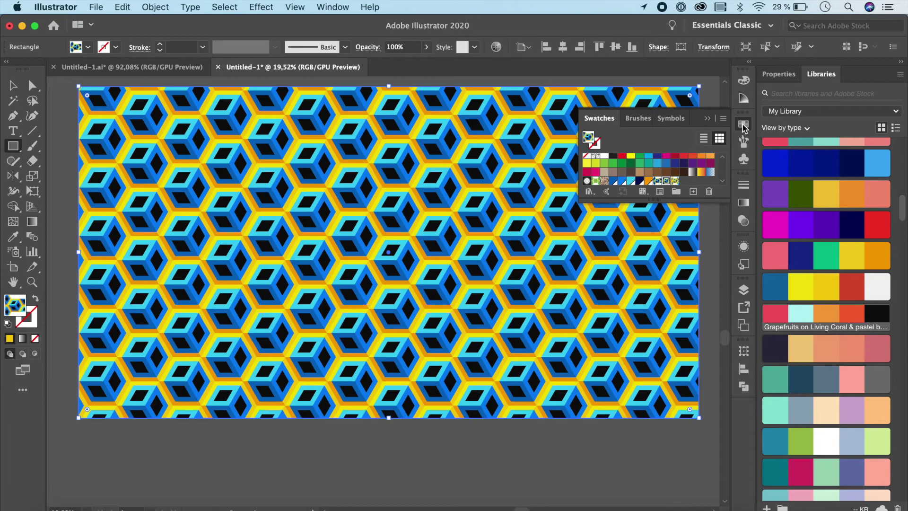
pyautogui.click(675, 181)
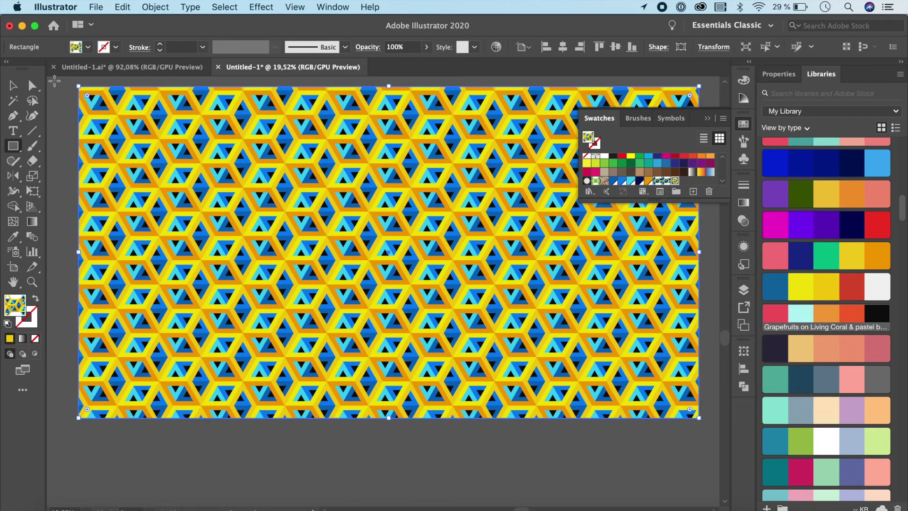
pyautogui.click(15, 90)
pyautogui.click(430, 448)
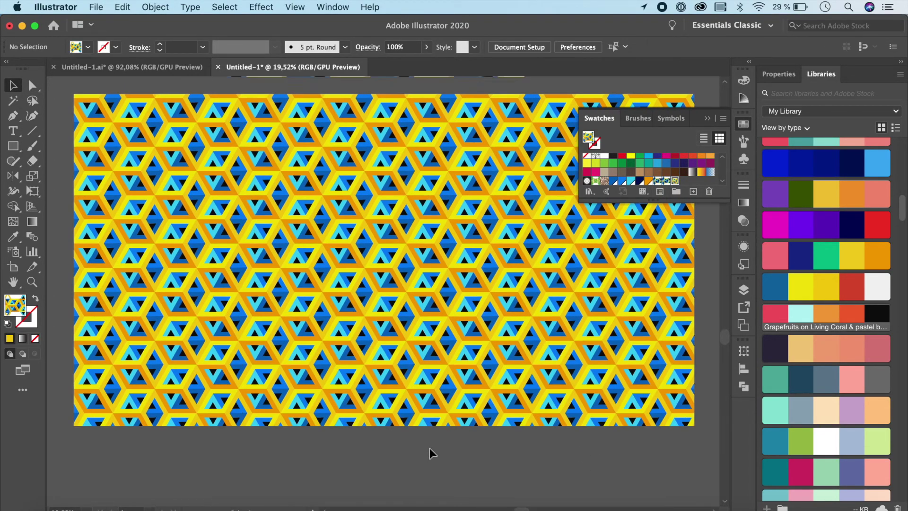
pyautogui.scroll(5, 430, 448)
# Delete the small blue-cube rectangle and duplicate the large yellow rectangle directly above itself
pyautogui.click(411, 236)
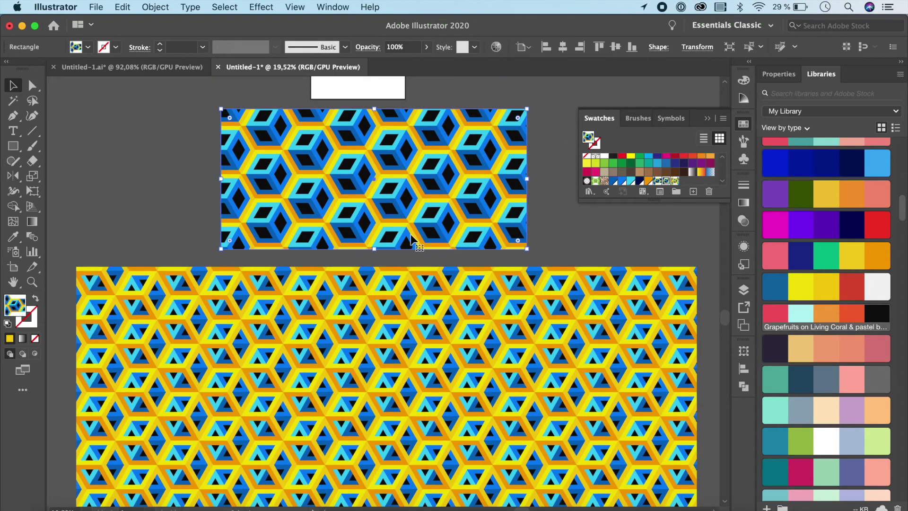
pyautogui.press('Delete')
pyautogui.scroll(2, 411, 236)
pyautogui.scroll(1, 411, 235)
pyautogui.click(405, 448)
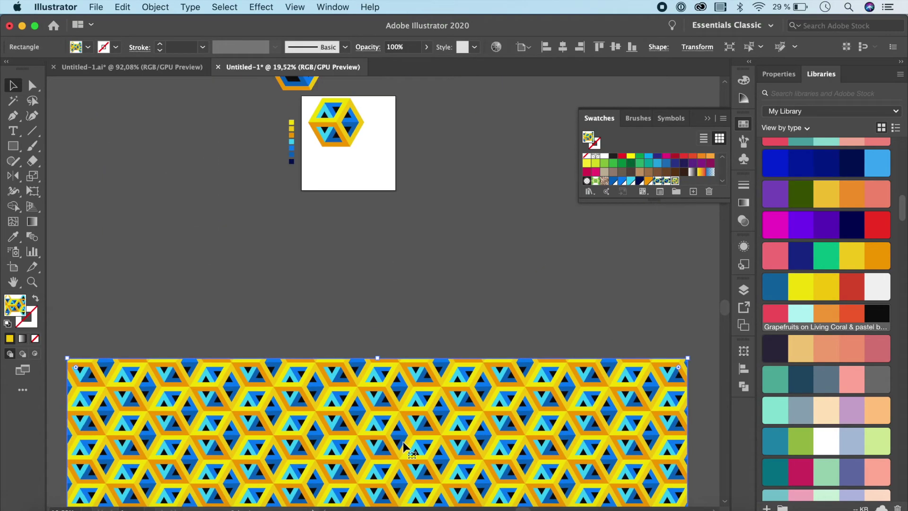
pyautogui.moveTo(404, 447); pyautogui.dragTo(405, 238)
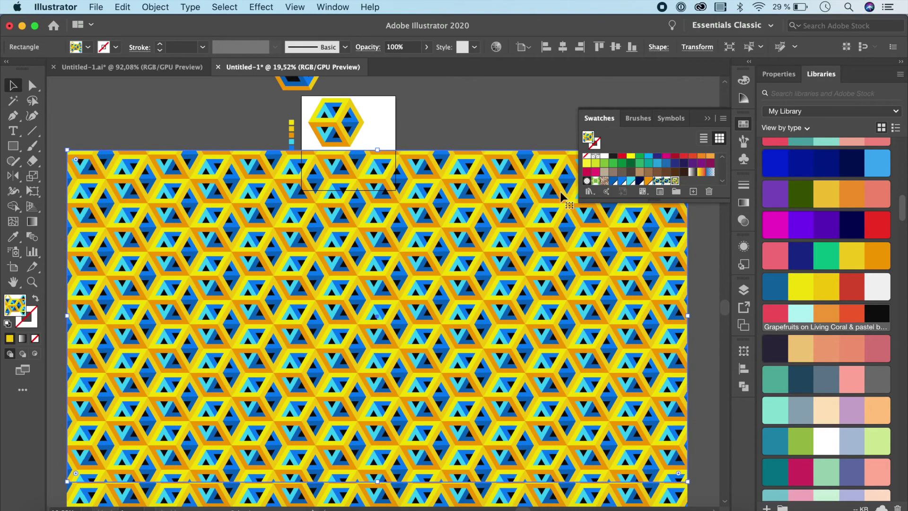
# Fill the upper copy with the blue cube pattern swatch
pyautogui.click(666, 187)
pyautogui.click(693, 337)
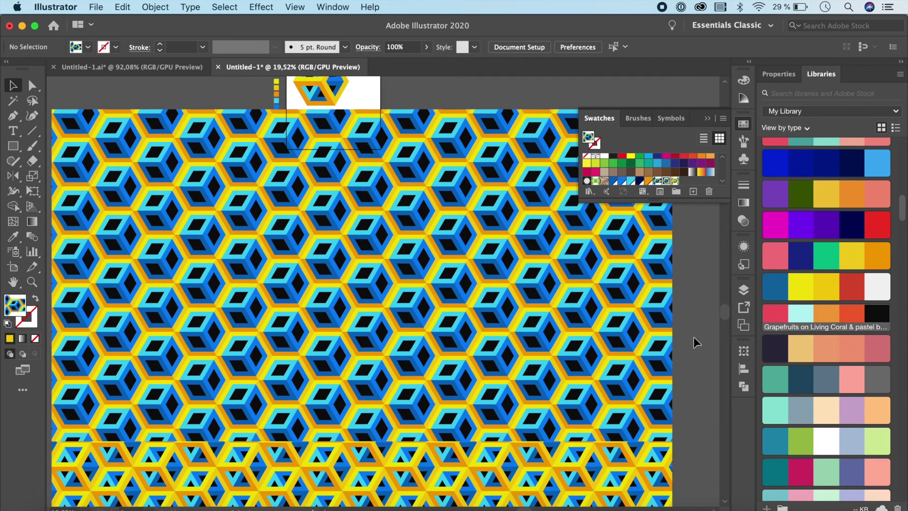
pyautogui.scroll(-5, 693, 337)
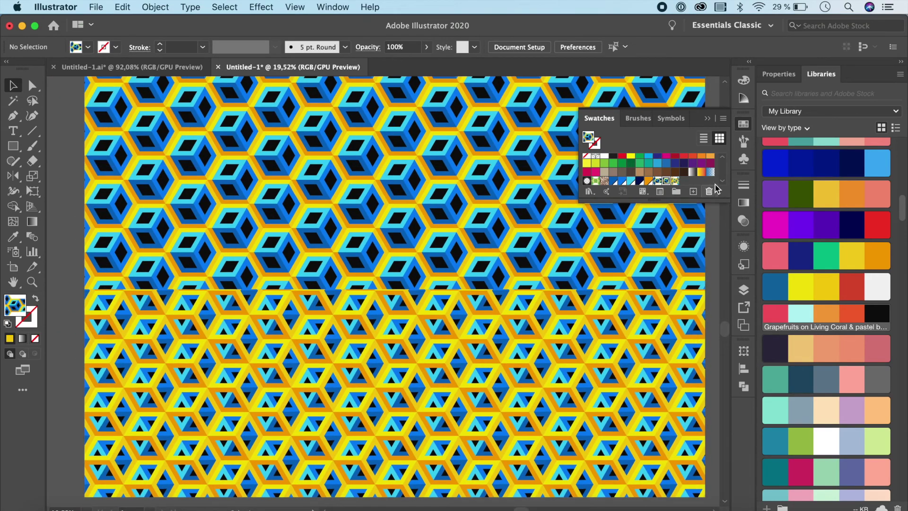
pyautogui.click(693, 127)
pyautogui.hscroll(2, 636, 218)
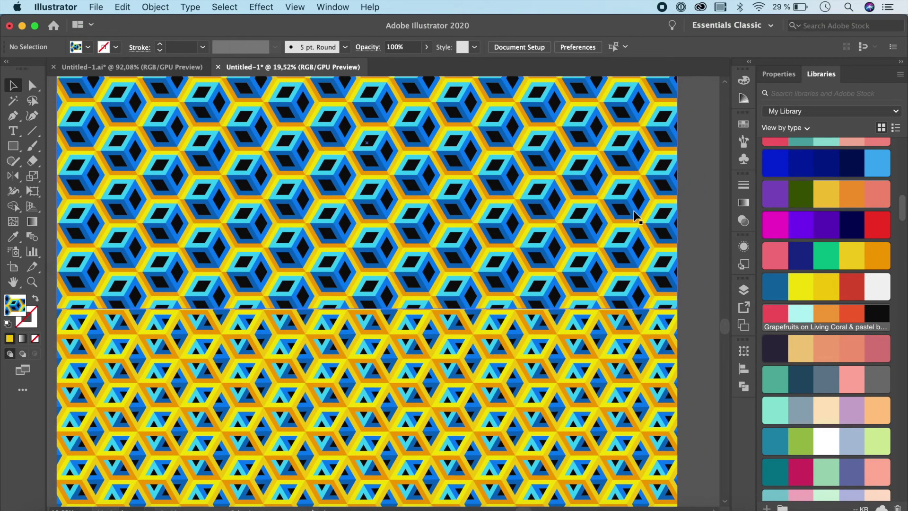
pyautogui.scroll(-1, 636, 219)
pyautogui.scroll(-3, 637, 218)
pyautogui.hscroll(-1, 636, 219)
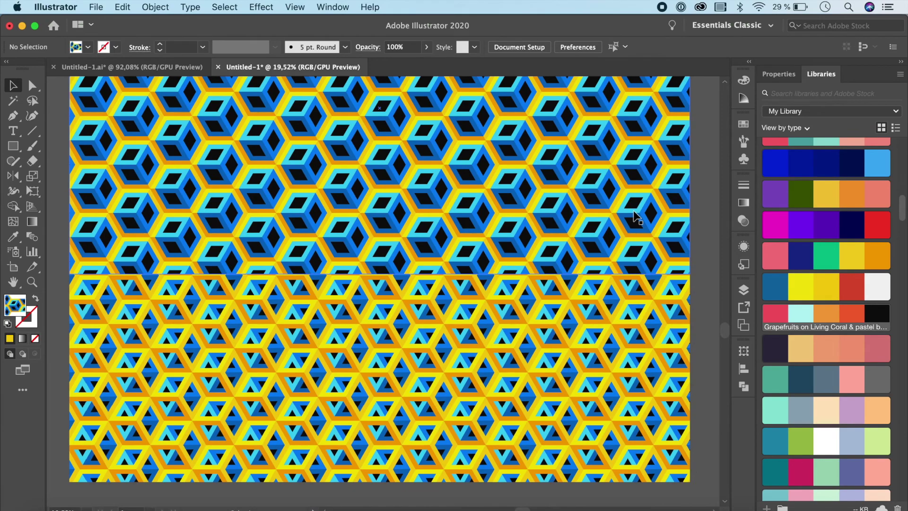
pyautogui.hscroll(1, 636, 218)
pyautogui.scroll(2, 521, 186)
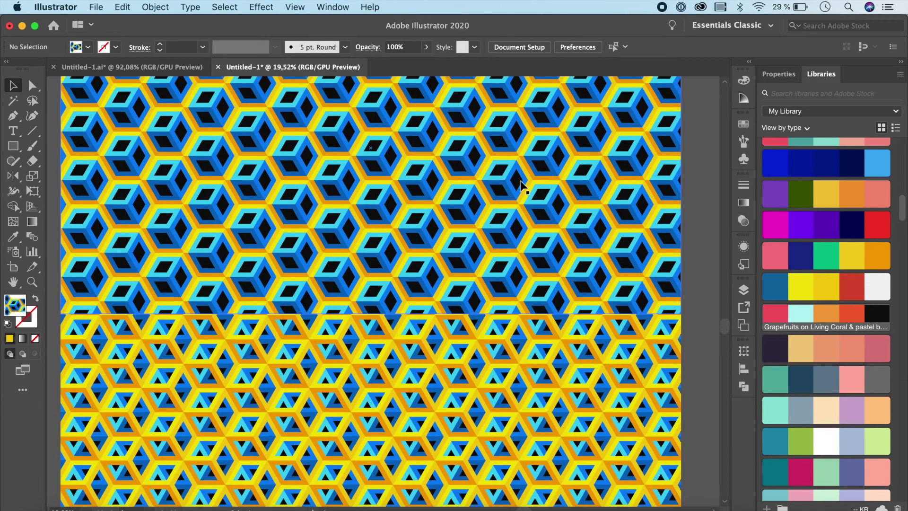
pyautogui.scroll(2, 521, 186)
pyautogui.scroll(2, 520, 183)
pyautogui.scroll(2, 523, 178)
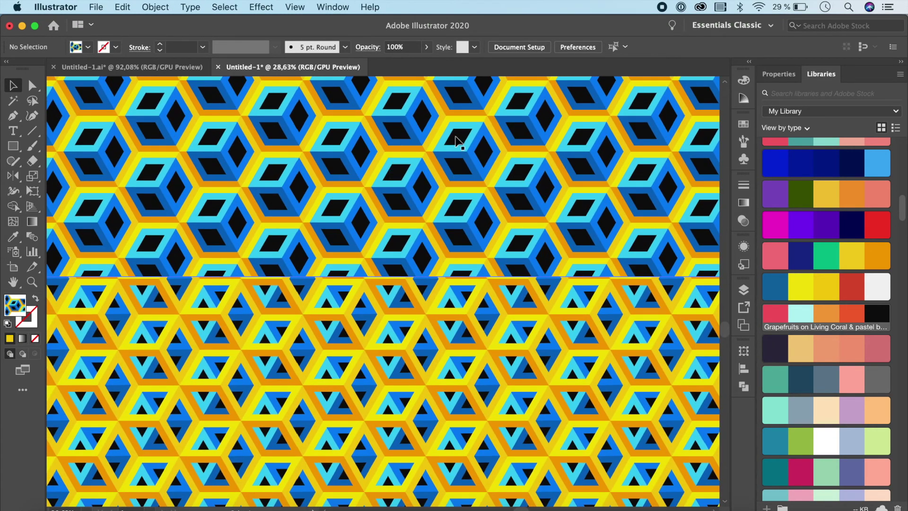
pyautogui.scroll(-5, 357, 206)
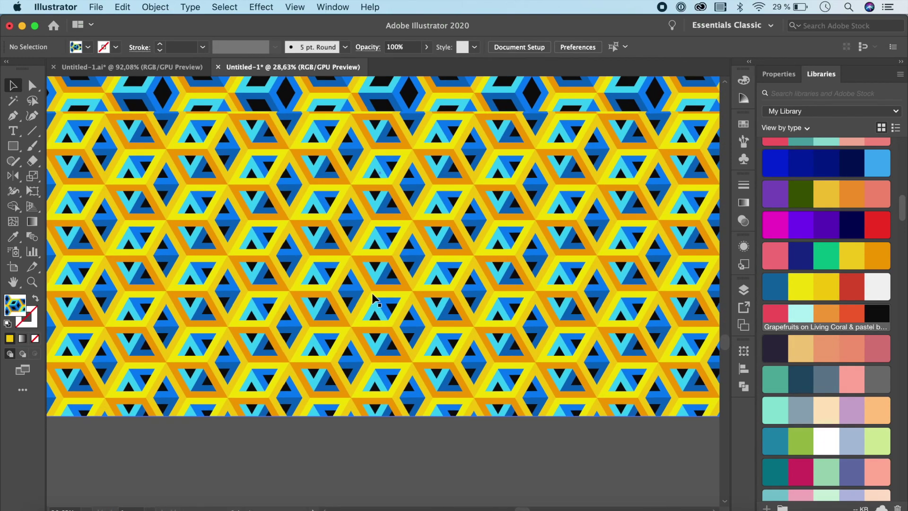
pyautogui.scroll(-3, 373, 298)
pyautogui.scroll(2, 373, 298)
pyautogui.scroll(2, 373, 298)
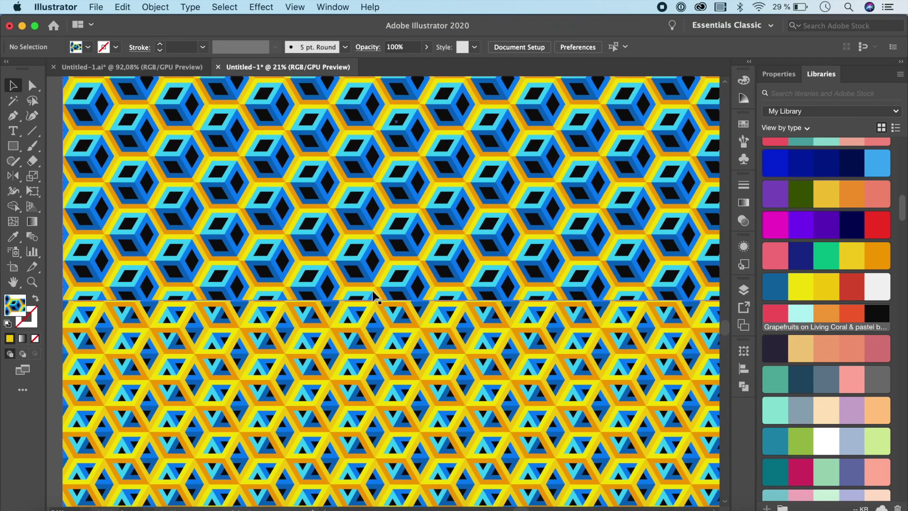
pyautogui.scroll(-1, 373, 294)
pyautogui.hscroll(1, 373, 295)
pyautogui.scroll(1, 373, 295)
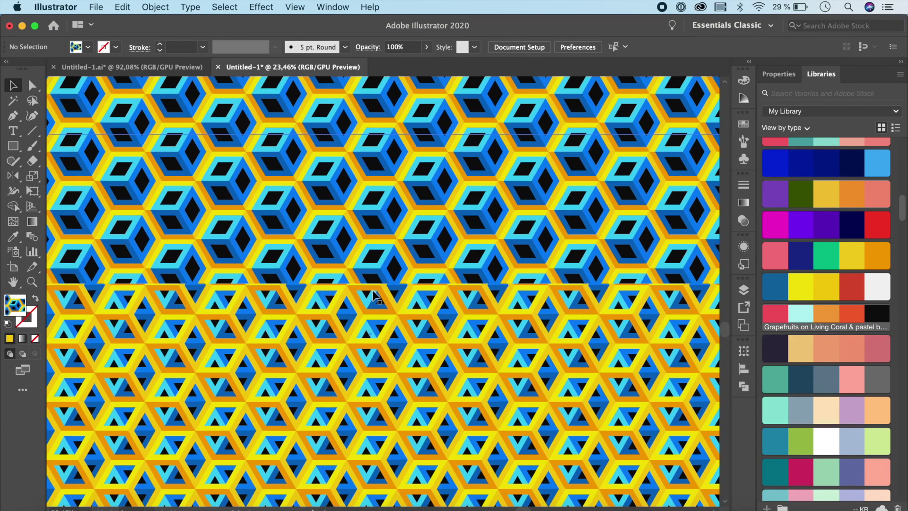
pyautogui.scroll(-2, 373, 295)
pyautogui.scroll(-5, 373, 295)
pyautogui.scroll(1, 374, 294)
pyautogui.scroll(2, 374, 287)
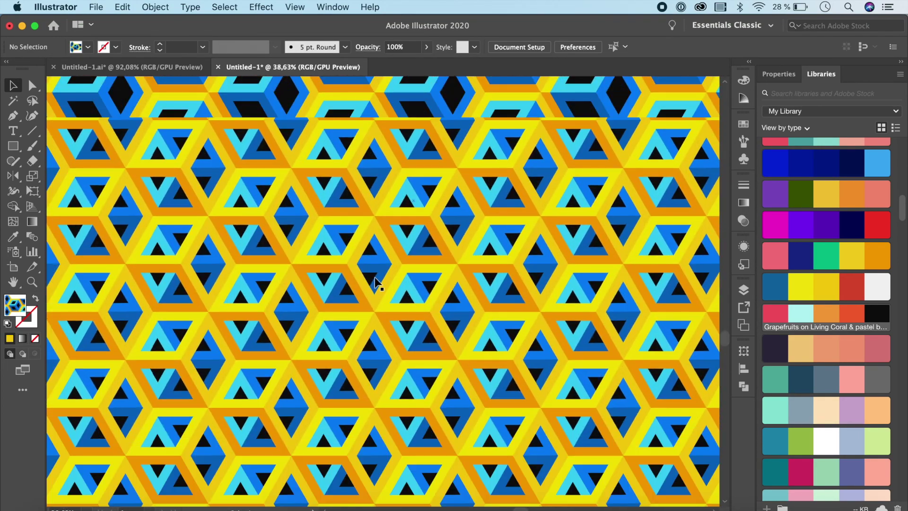